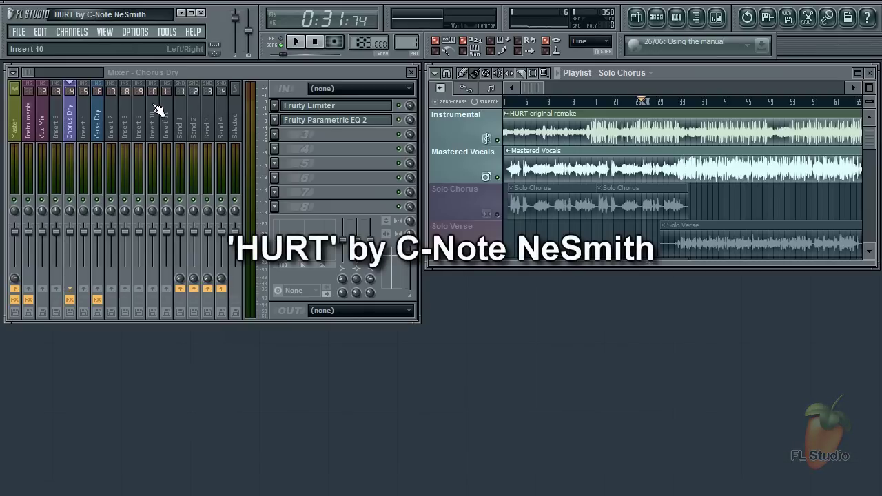
Step: After a quick listen, mute Mastered Vocals and unmute the Solo Chorus and Solo Verse tracks
{"action": "left_click", "coordinate": [296, 43]}
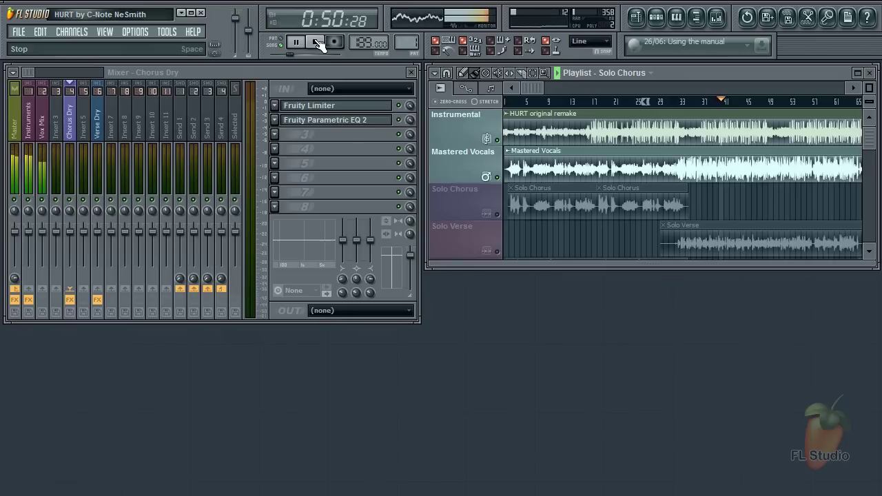
{"action": "left_click", "coordinate": [317, 43]}
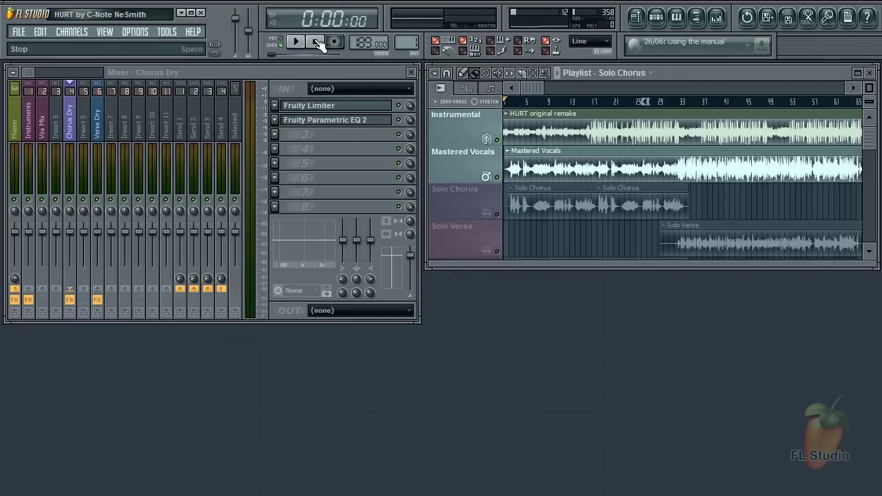
{"action": "left_click", "coordinate": [498, 177]}
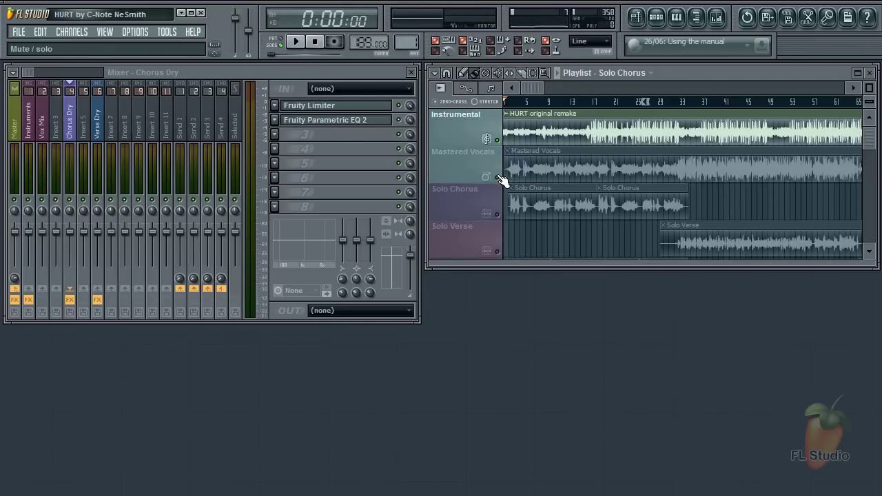
{"action": "left_click", "coordinate": [497, 214]}
{"action": "left_click", "coordinate": [497, 251]}
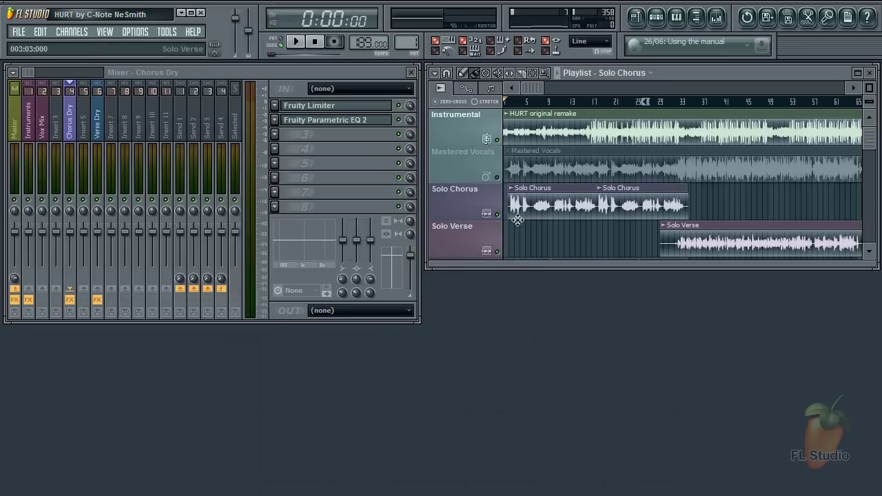
Step: Open Chorus Dry's Fruity Limiter in COMP mode, then its Parametric EQ 2
{"action": "key", "text": "space"}
{"action": "left_click", "coordinate": [370, 111]}
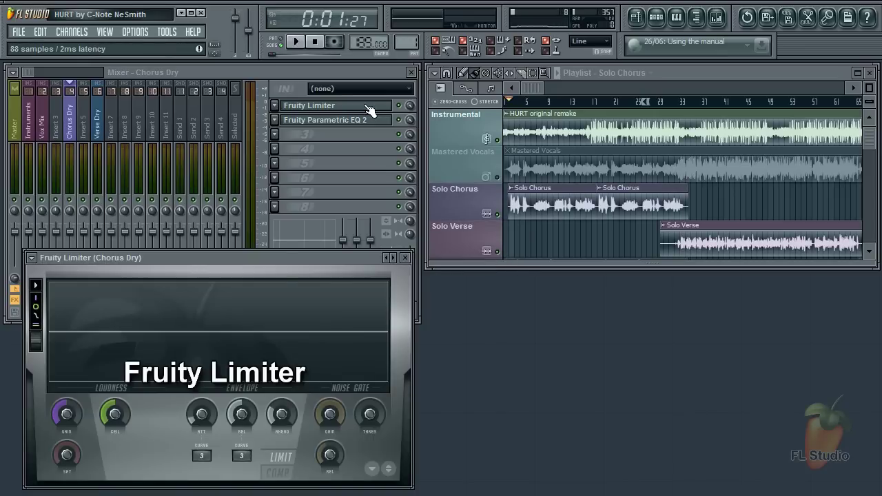
{"action": "left_click", "coordinate": [280, 474]}
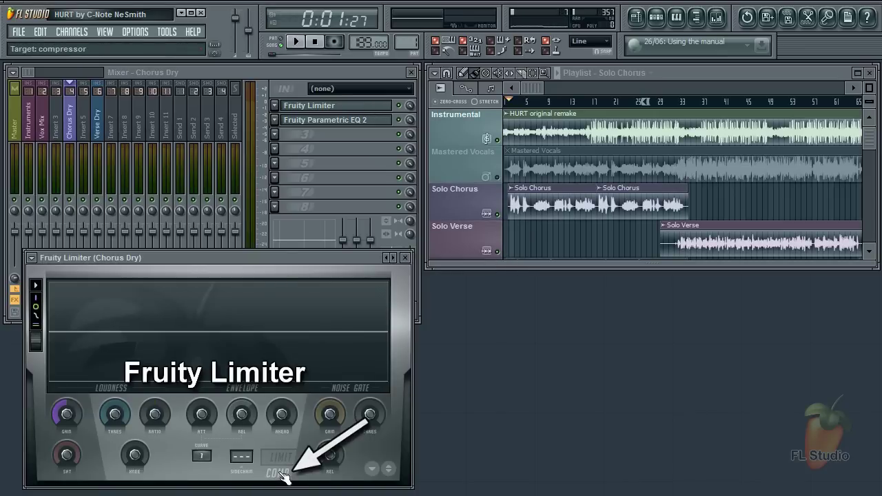
{"action": "left_click", "coordinate": [379, 121]}
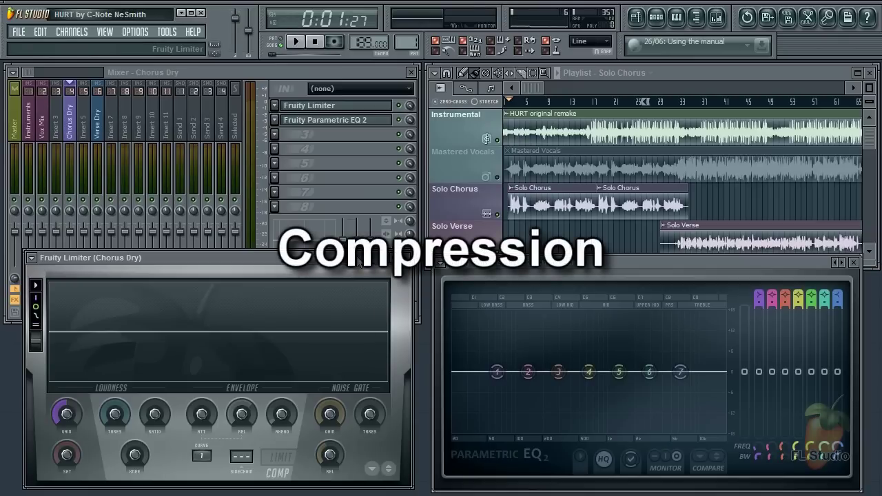
Step: While auditioning the chorus, pull the compressor THRES to about -13.9 dB with RATIO 2.0:1
{"action": "key", "text": "space"}
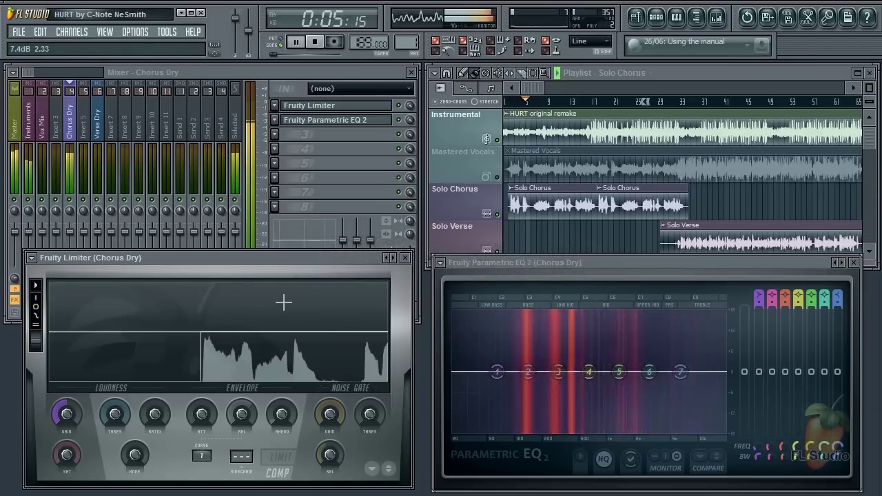
{"action": "key", "text": "space"}
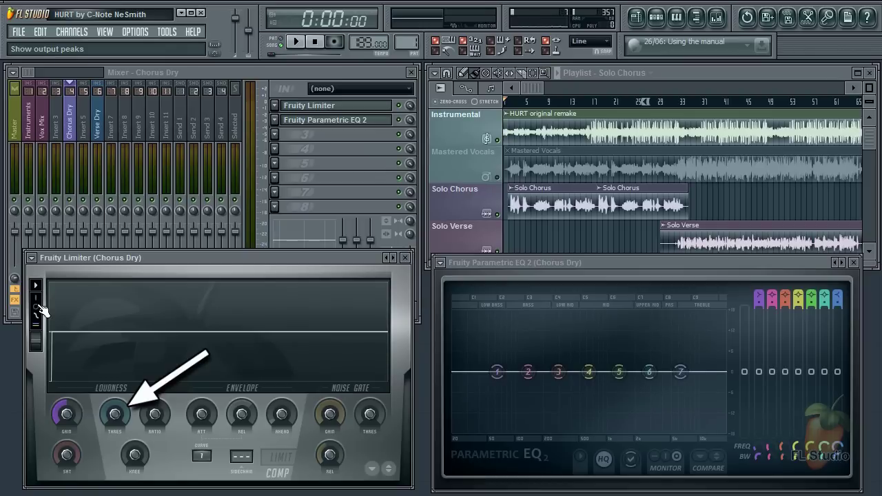
{"action": "key", "text": "space"}
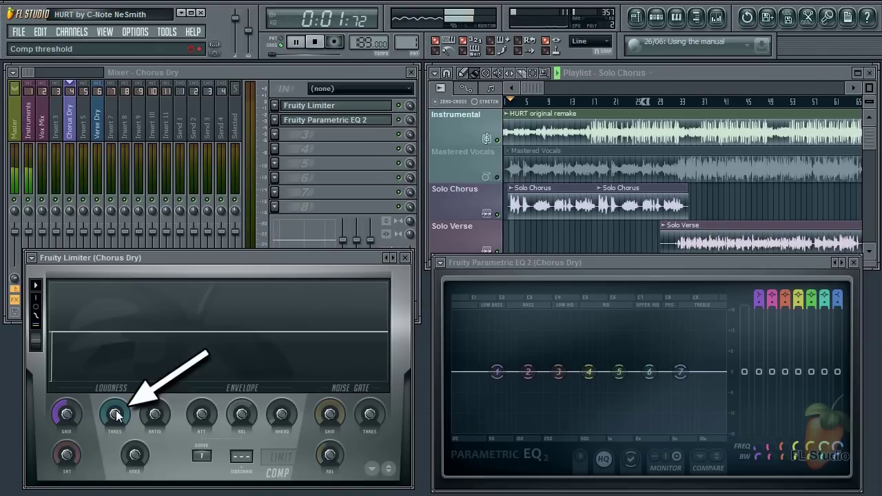
{"action": "left_click_drag", "start_coordinate": [116, 414], "coordinate": [115, 465]}
{"action": "key", "text": "space"}
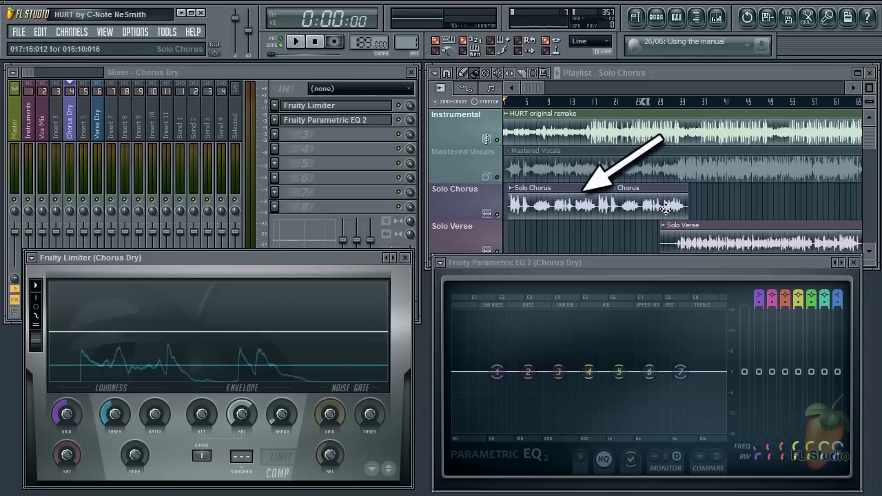
{"action": "key", "text": "space"}
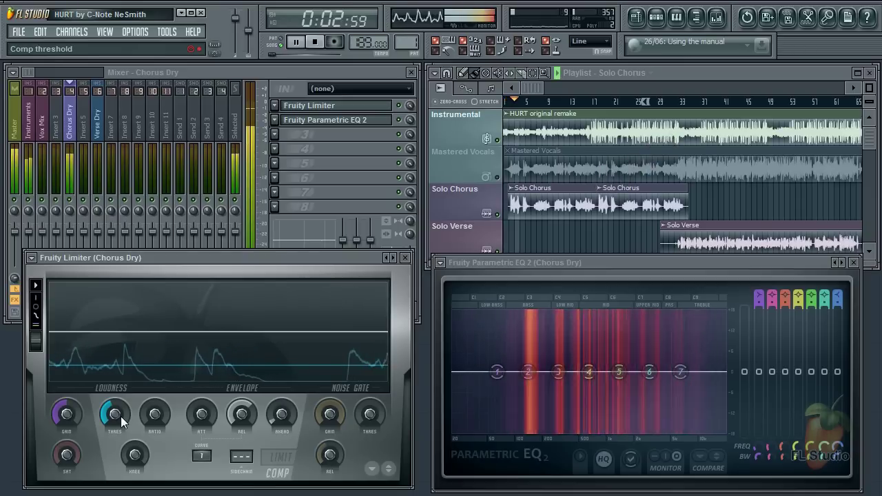
{"action": "left_click_drag", "start_coordinate": [118, 415], "coordinate": [154, 409]}
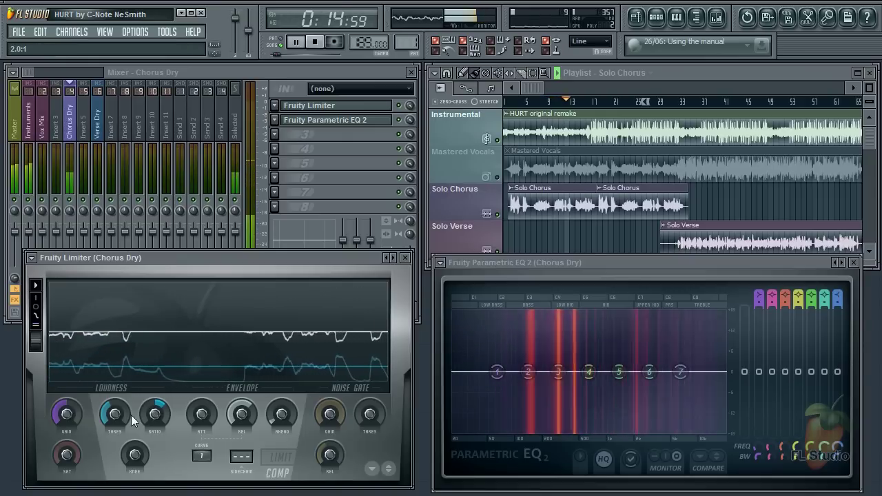
{"action": "key", "text": "space"}
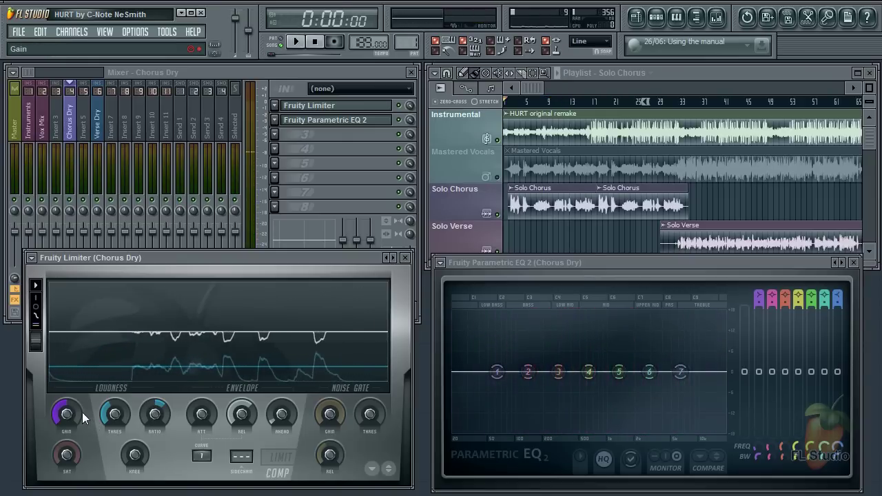
Step: During playback, turn the Fruity Limiter GAIN knob up toward 5.2 dB
{"action": "key", "text": "space"}
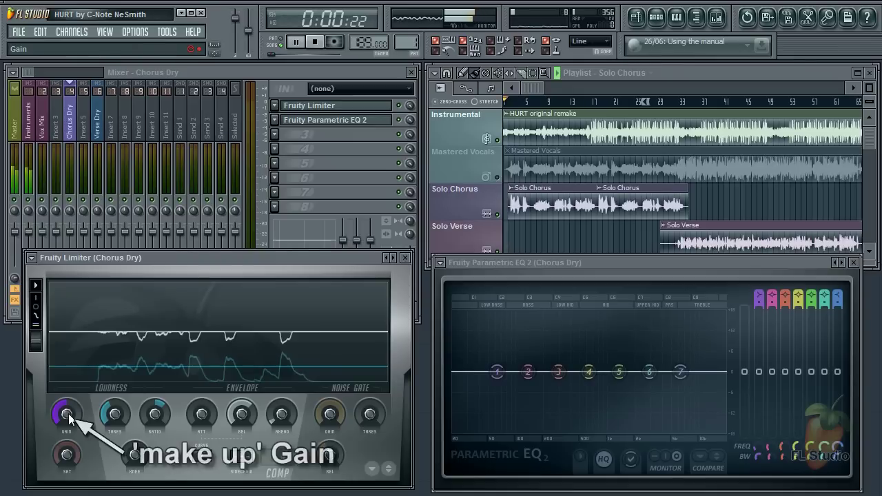
{"action": "left_click_drag", "start_coordinate": [67, 414], "coordinate": [67, 397]}
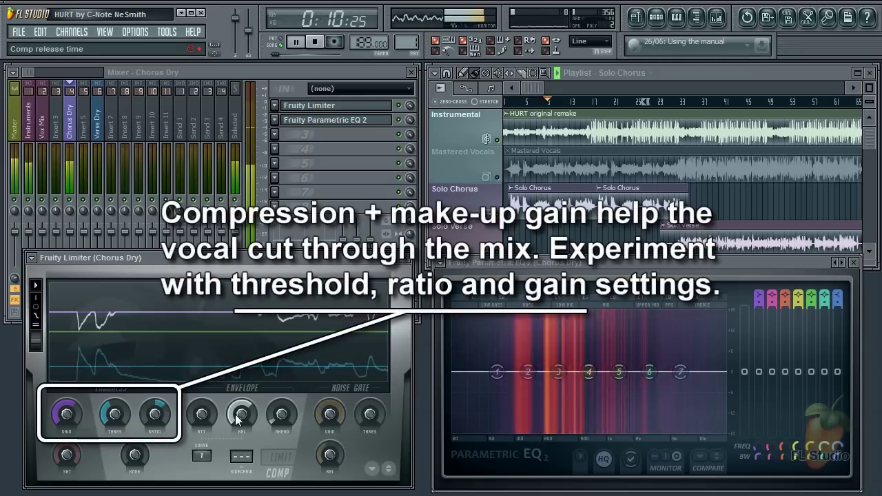
{"action": "key", "text": "space"}
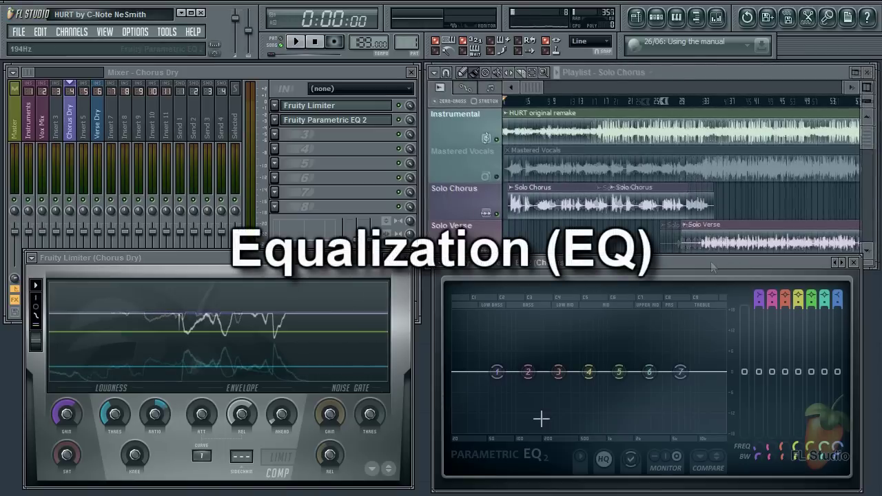
Step: After listening to the chorus, turn EQ band 1 into a high-pass filter
{"action": "left_click", "coordinate": [298, 42]}
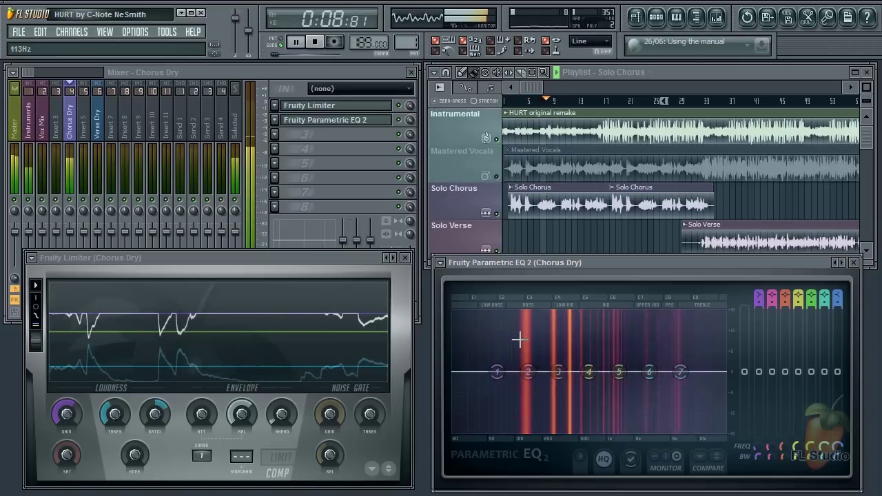
{"action": "key", "text": "space"}
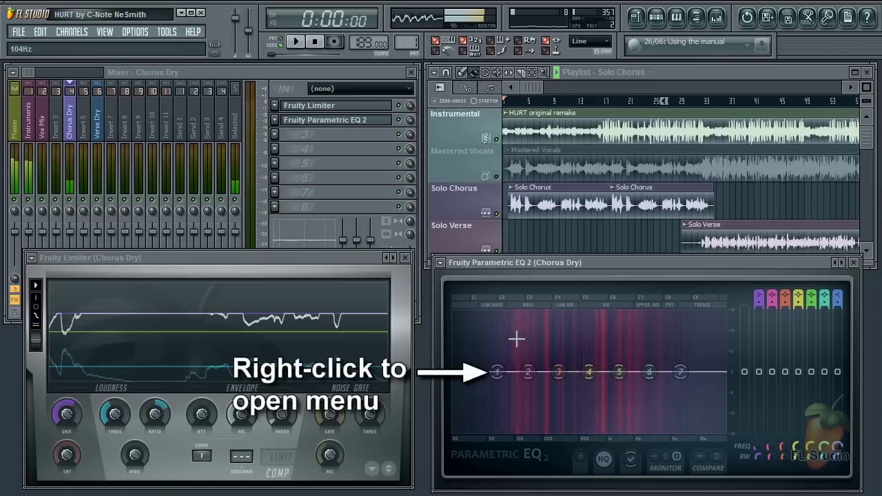
{"action": "right_click", "coordinate": [496, 372]}
{"action": "mouse_move", "coordinate": [523, 410]}
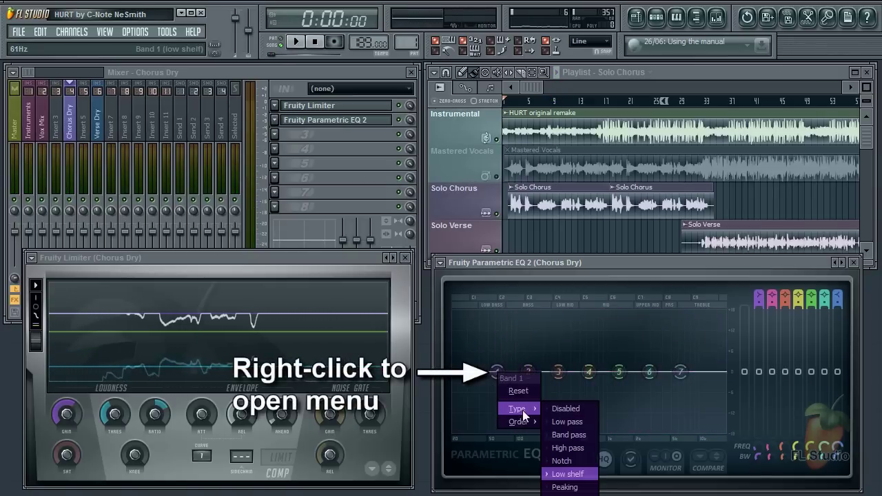
{"action": "left_click", "coordinate": [558, 448]}
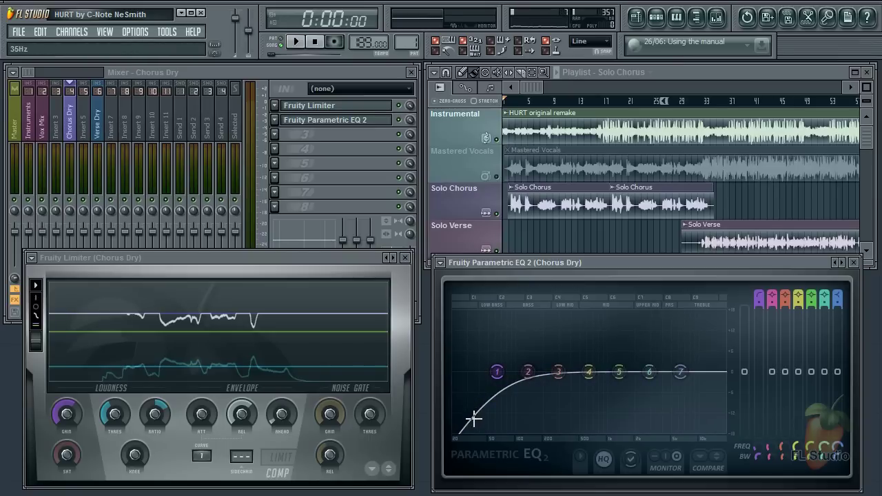
Step: Give band 1 a Steep 6 slope and raise its high-pass cutoff to about 101 Hz
{"action": "mouse_move", "coordinate": [500, 376]}
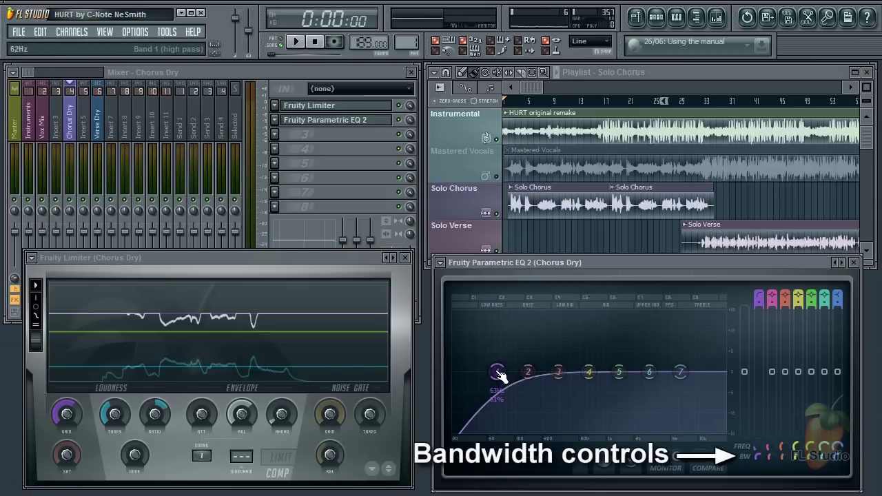
{"action": "scroll", "coordinate": [500, 376], "scroll_direction": "down", "scroll_amount": 3}
{"action": "scroll", "coordinate": [500, 375], "scroll_direction": "down", "scroll_amount": 3}
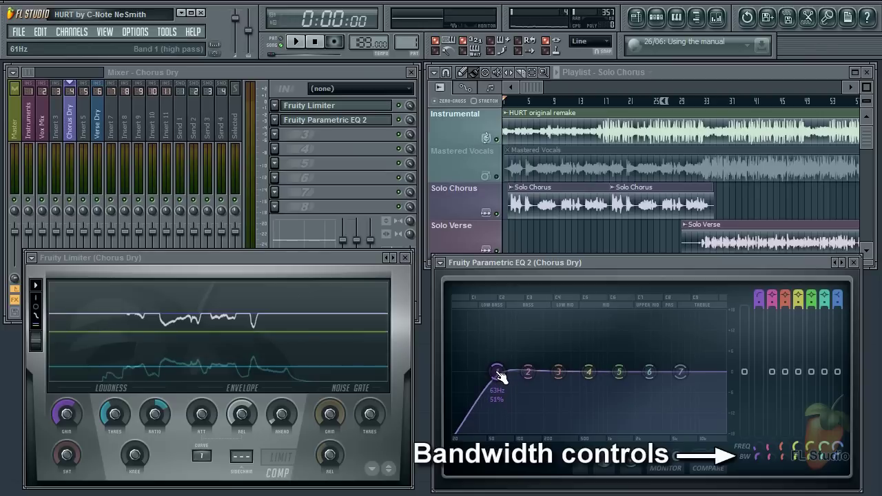
{"action": "right_click", "coordinate": [497, 372]}
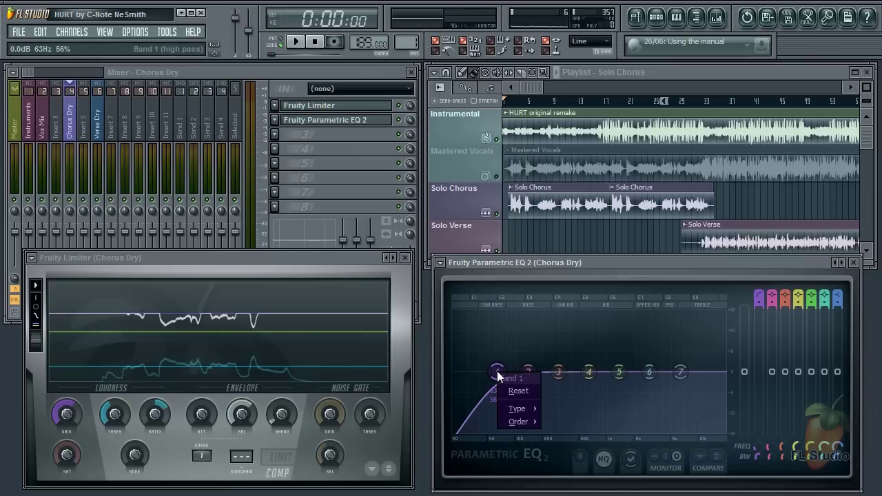
{"action": "mouse_move", "coordinate": [523, 420]}
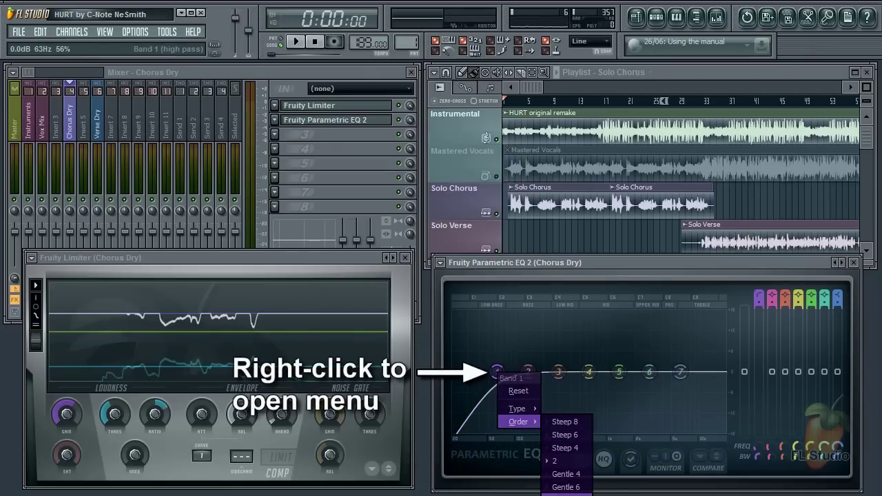
{"action": "left_click", "coordinate": [563, 435]}
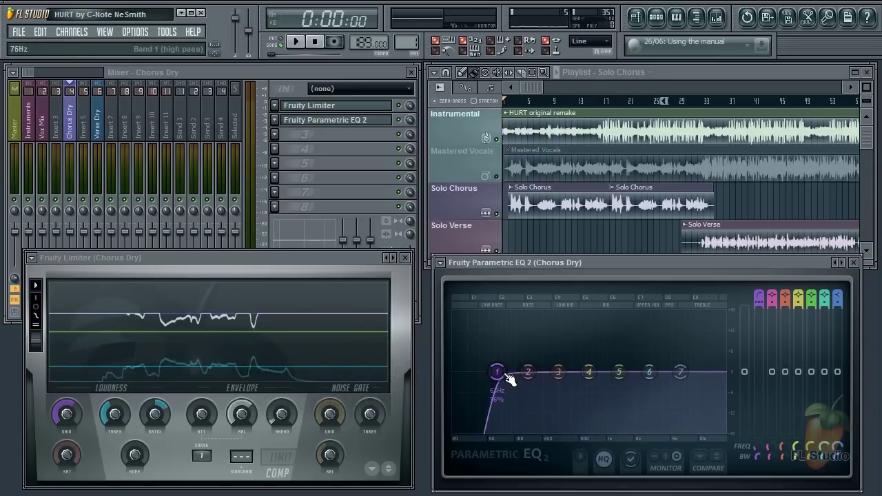
{"action": "key", "text": "space"}
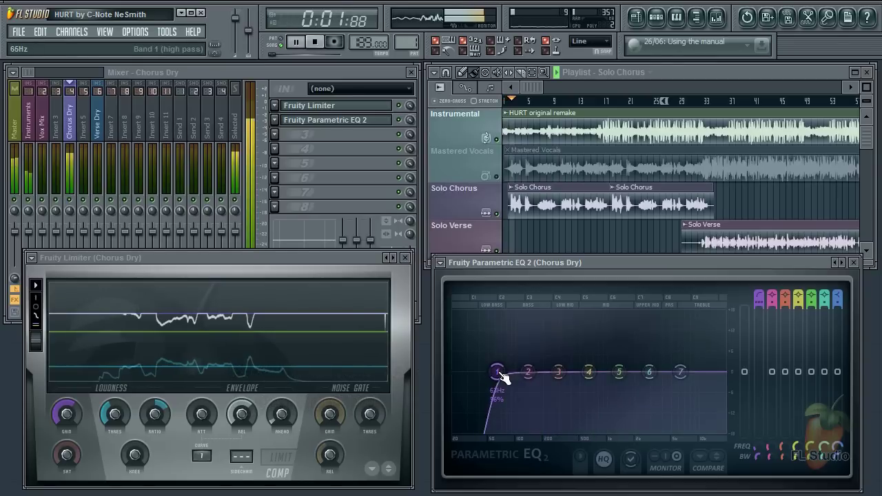
{"action": "left_click_drag", "start_coordinate": [503, 378], "coordinate": [515, 372]}
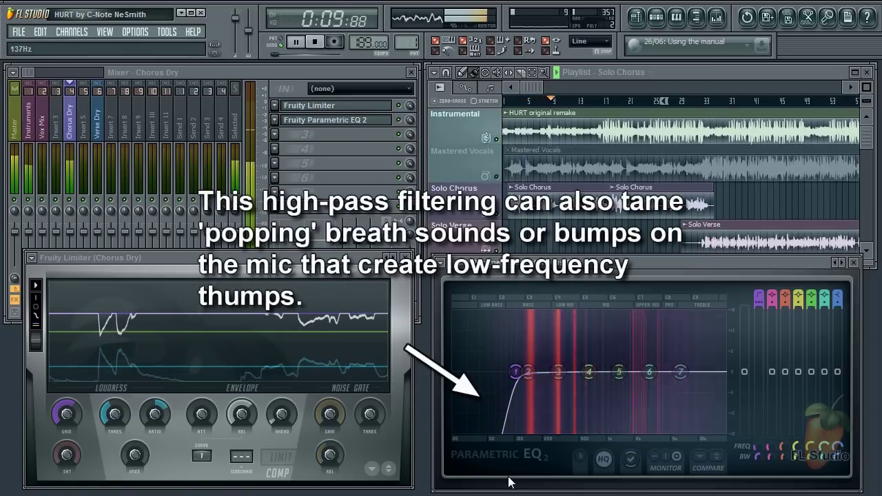
Step: Boost the band 7 treble shelf above 6 kHz, then ease the boost back slightly
{"action": "key", "text": "space"}
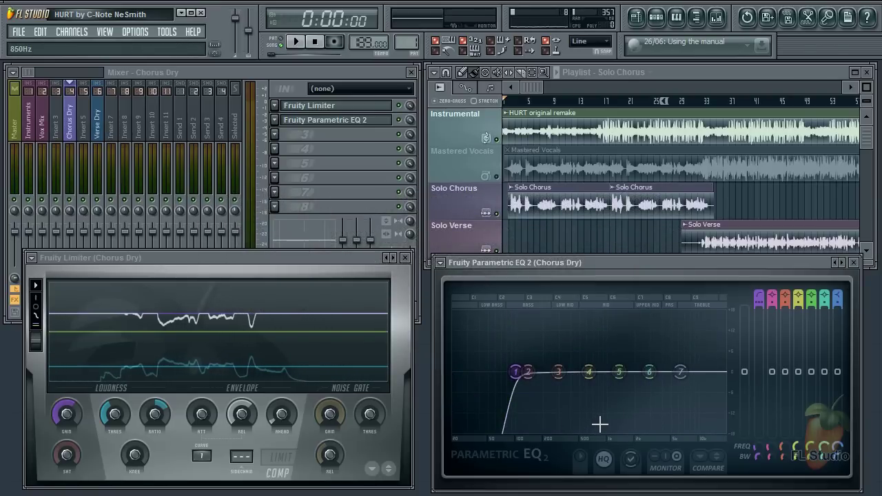
{"action": "mouse_move", "coordinate": [703, 391]}
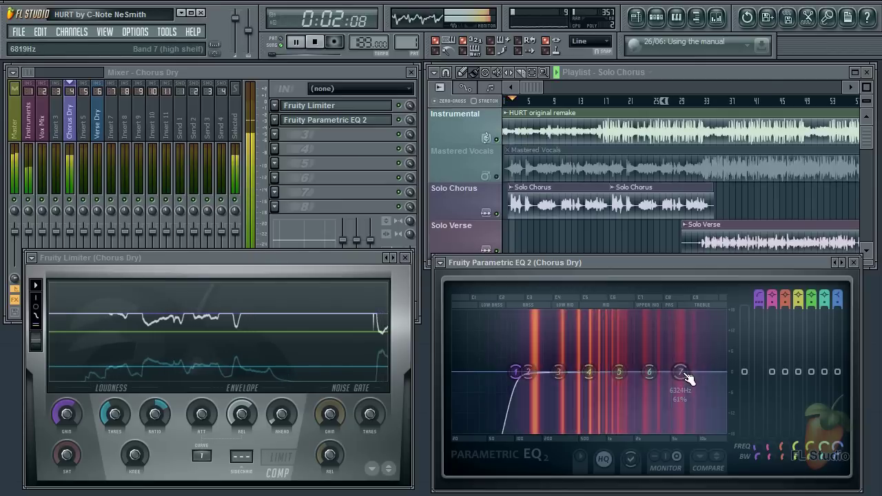
{"action": "left_click_drag", "start_coordinate": [688, 378], "coordinate": [691, 359]}
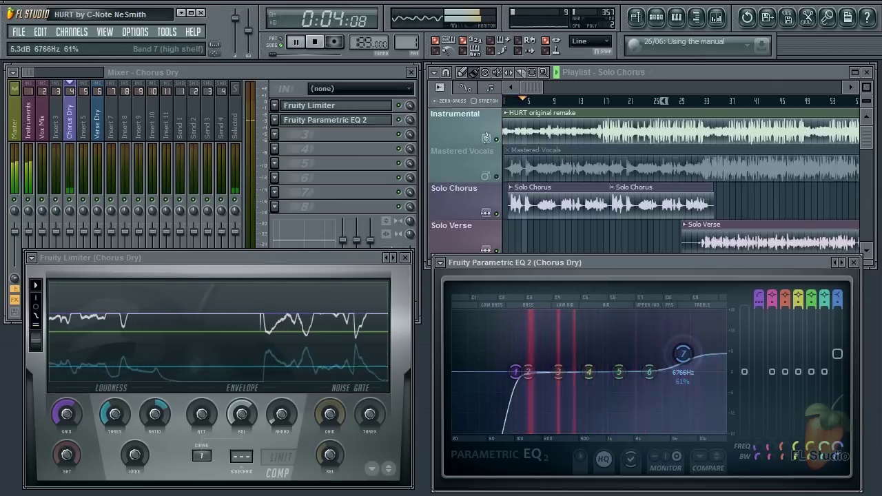
{"action": "left_click_drag", "start_coordinate": [682, 354], "coordinate": [682, 362]}
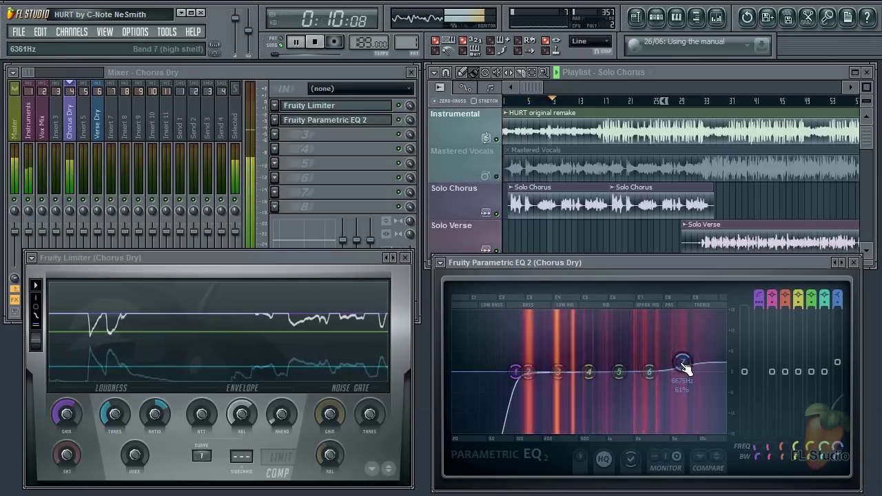
Step: Reshape upper-mid bands 5 and 6, settling on a presence peak near 2819 Hz
{"action": "left_click_drag", "start_coordinate": [619, 372], "coordinate": [632, 368]}
{"action": "key", "text": "space"}
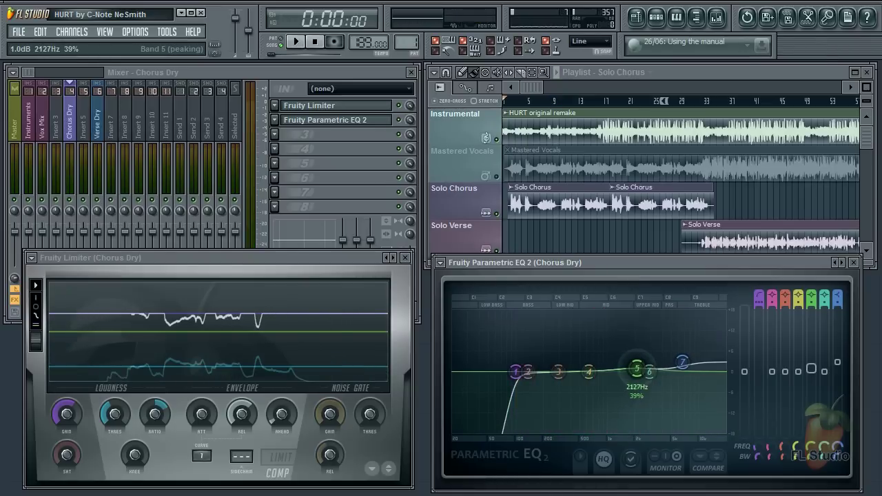
{"action": "mouse_move", "coordinate": [631, 353]}
{"action": "left_mouse_down"}
{"action": "mouse_move", "coordinate": [632, 414]}
{"action": "mouse_move", "coordinate": [629, 361]}
{"action": "left_mouse_up"}
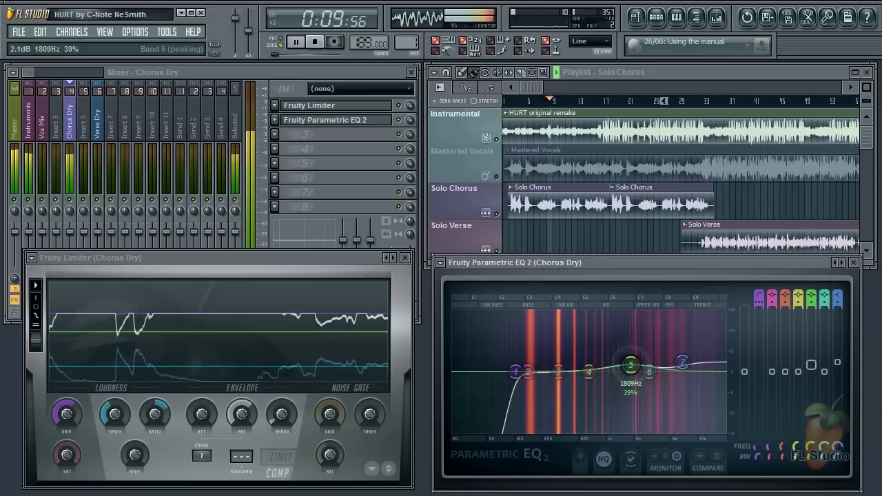
{"action": "left_click", "coordinate": [639, 370]}
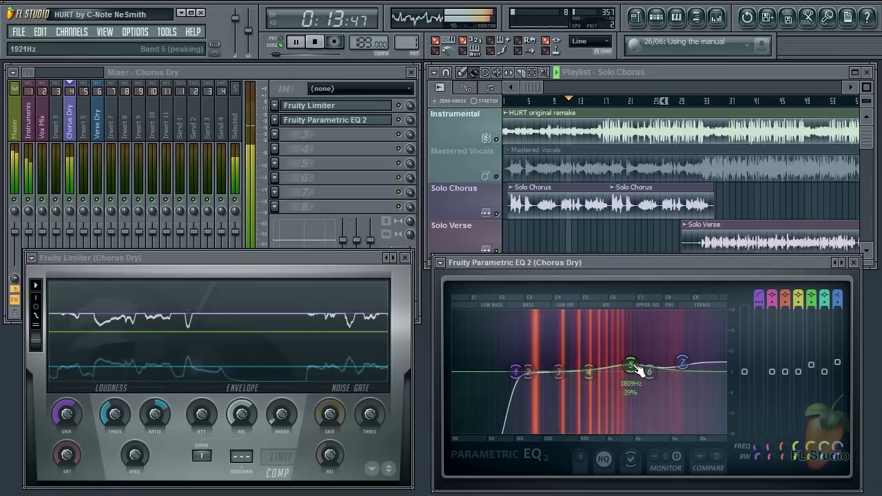
{"action": "key", "text": "space"}
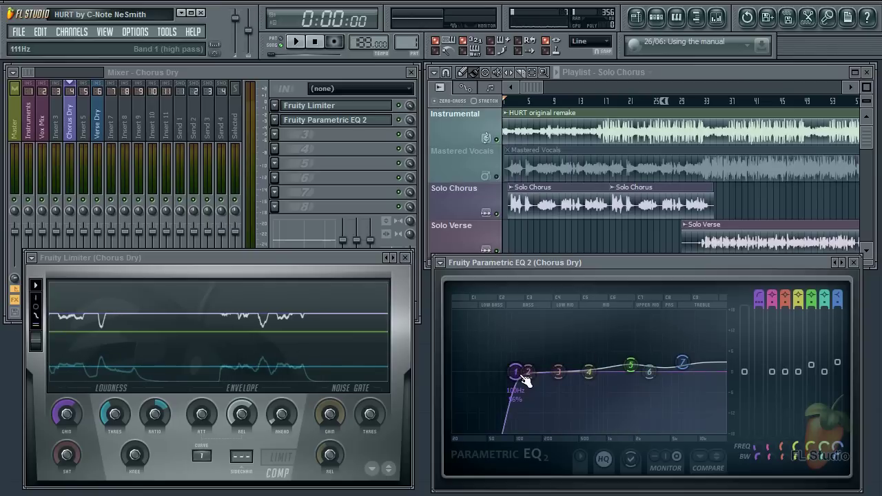
{"action": "mouse_move", "coordinate": [649, 372]}
{"action": "left_mouse_down"}
{"action": "mouse_move", "coordinate": [636, 405]}
{"action": "mouse_move", "coordinate": [649, 355]}
{"action": "mouse_move", "coordinate": [652, 376]}
{"action": "left_mouse_up"}
{"action": "key", "text": "space"}
{"action": "key", "text": "space"}
{"action": "scroll", "coordinate": [653, 358], "scroll_direction": "down", "scroll_amount": 2}
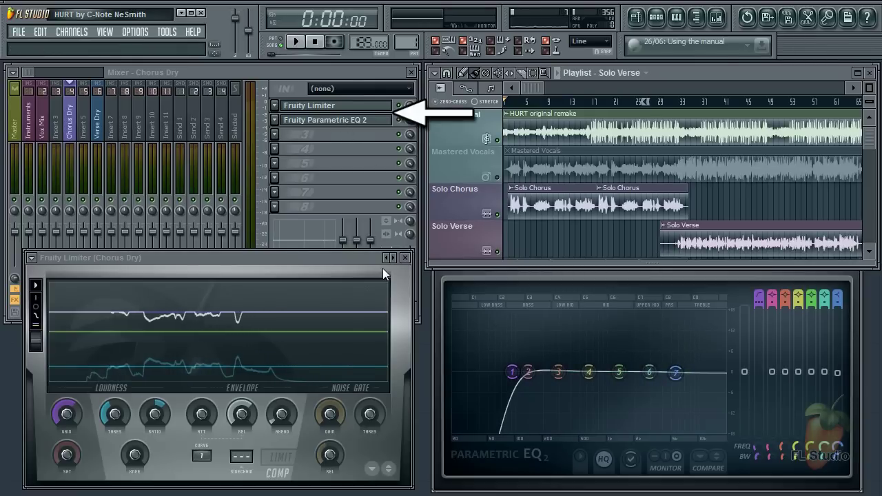
Step: Close the limiter window and move Parametric EQ 2 ahead of Fruity Limiter in Chorus Dry
{"action": "left_click", "coordinate": [450, 273]}
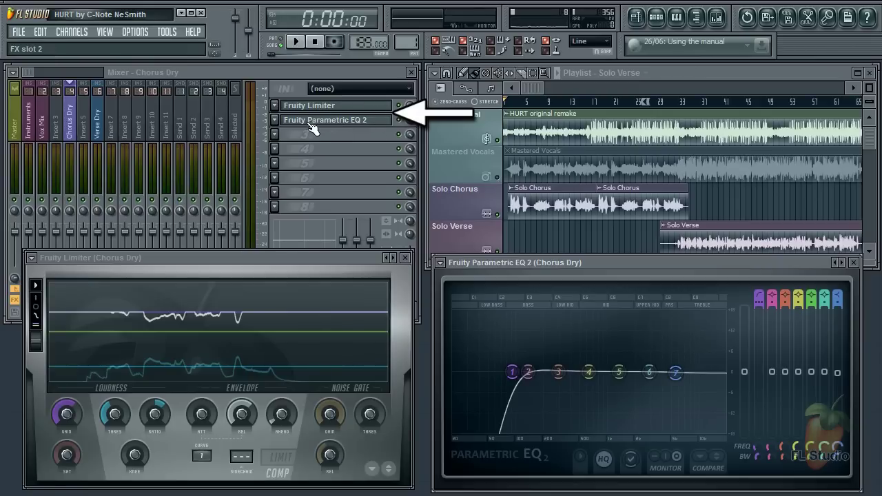
{"action": "left_click", "coordinate": [347, 108]}
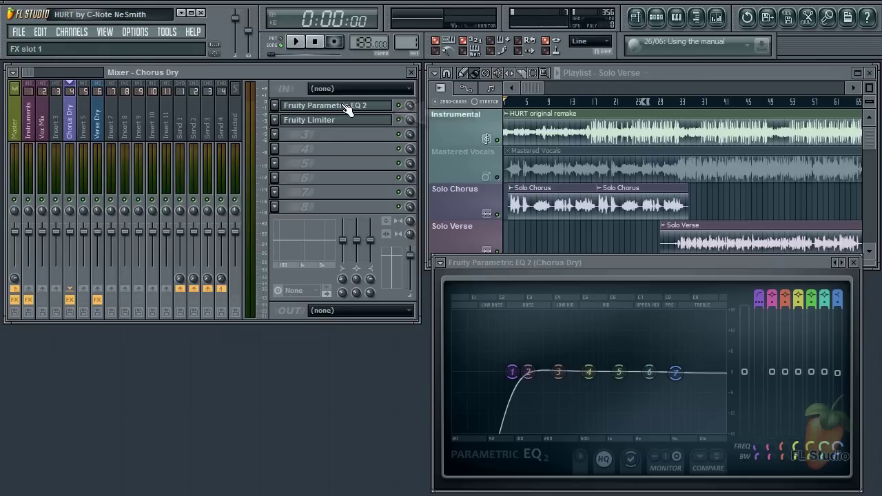
{"action": "key", "text": "alt+Down"}
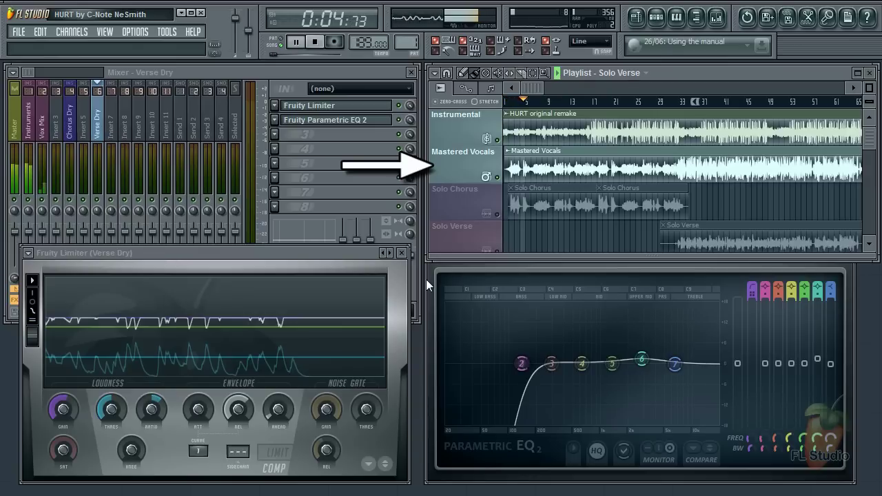
Step: Mute the Instrumental track and audition the vocals from the start and from bar 4
{"action": "left_click", "coordinate": [497, 140]}
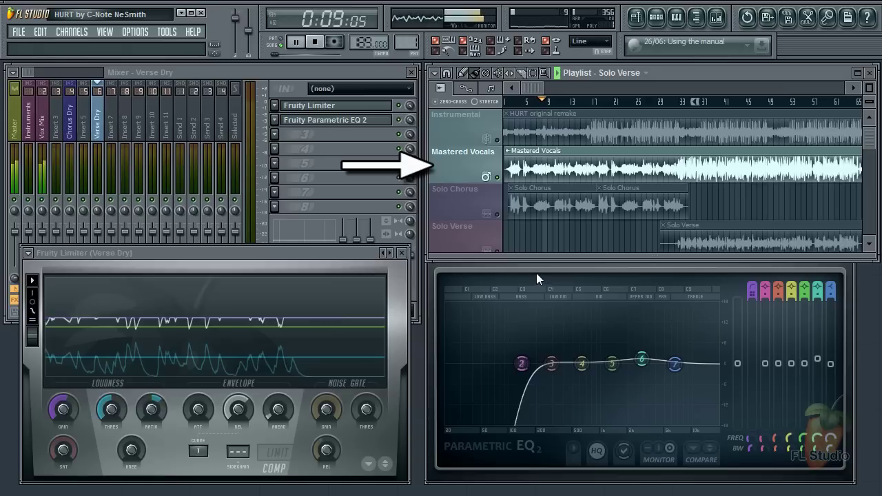
{"action": "key", "text": "space"}
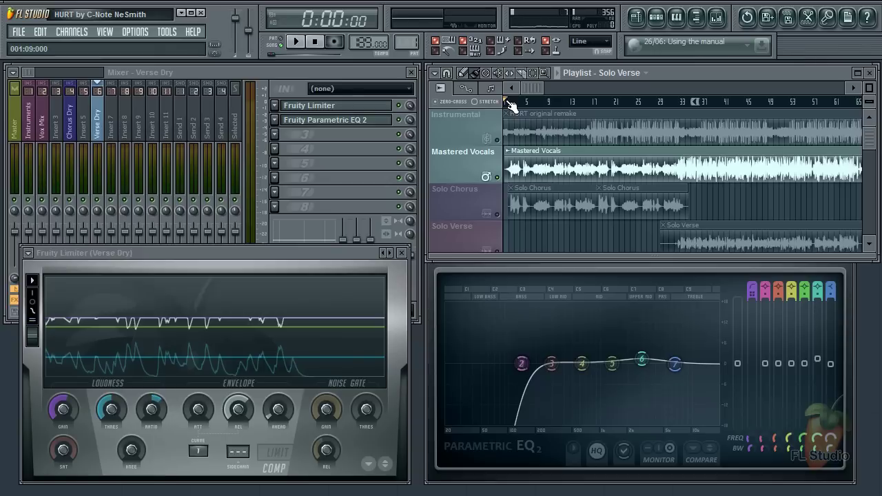
{"action": "key", "text": "space"}
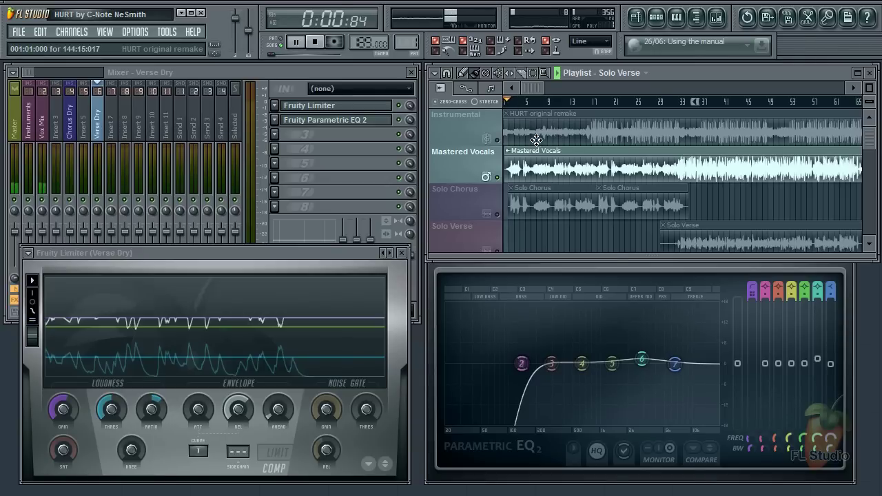
{"action": "key", "text": "space"}
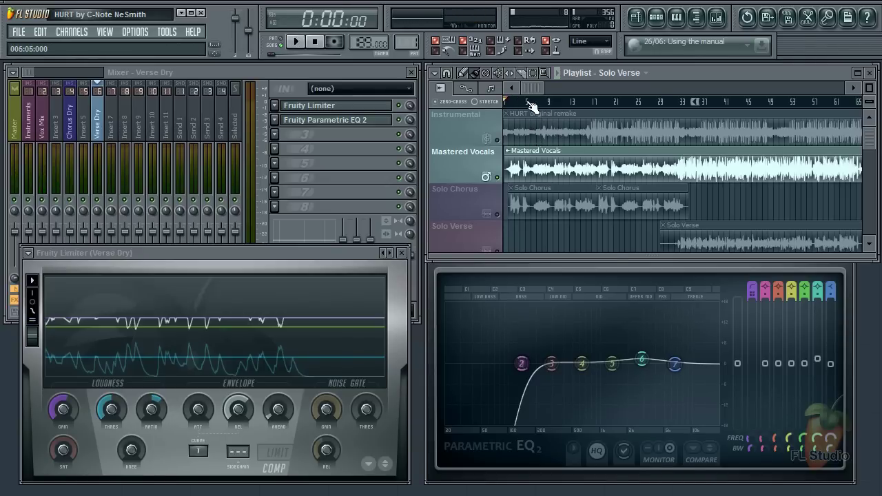
{"action": "left_click", "coordinate": [524, 102]}
{"action": "key", "text": "space"}
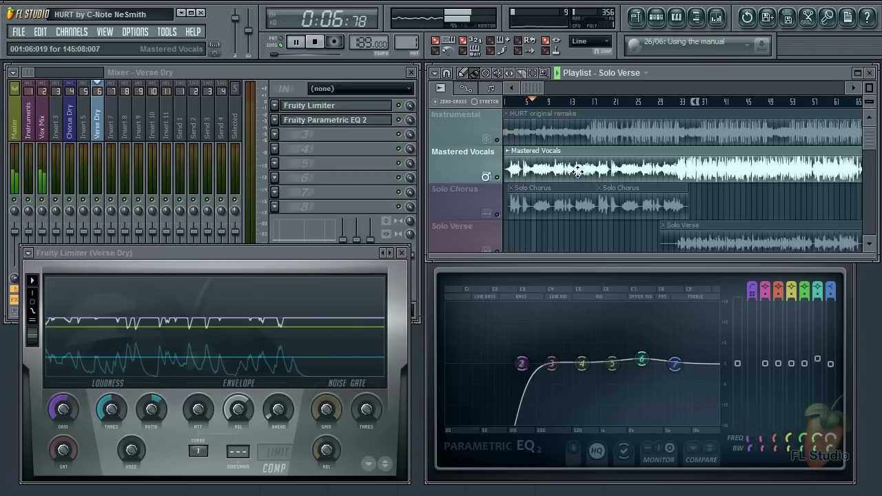
{"action": "key", "text": "space"}
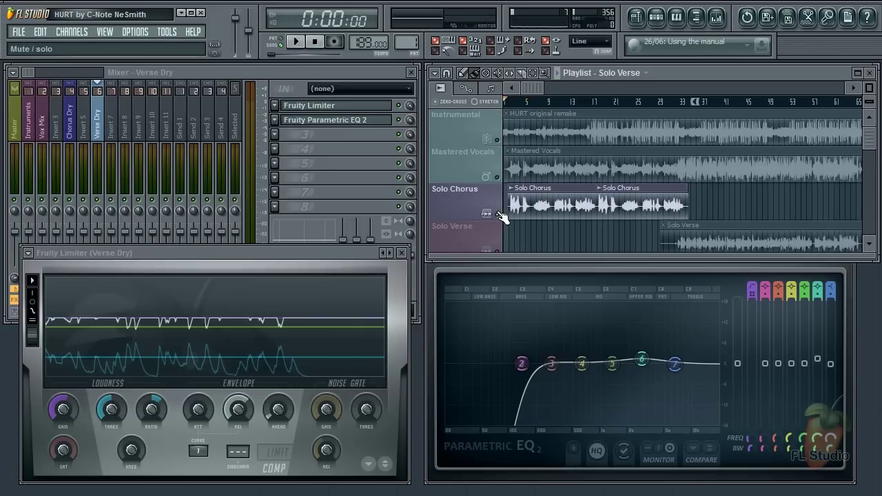
Step: Unmute Layer Chorus L/R and Chorus Harmony L/R, then select the Chorus Dry mixer insert
{"action": "scroll", "coordinate": [490, 176], "scroll_direction": "down", "scroll_amount": 3}
{"action": "left_click", "coordinate": [498, 177]}
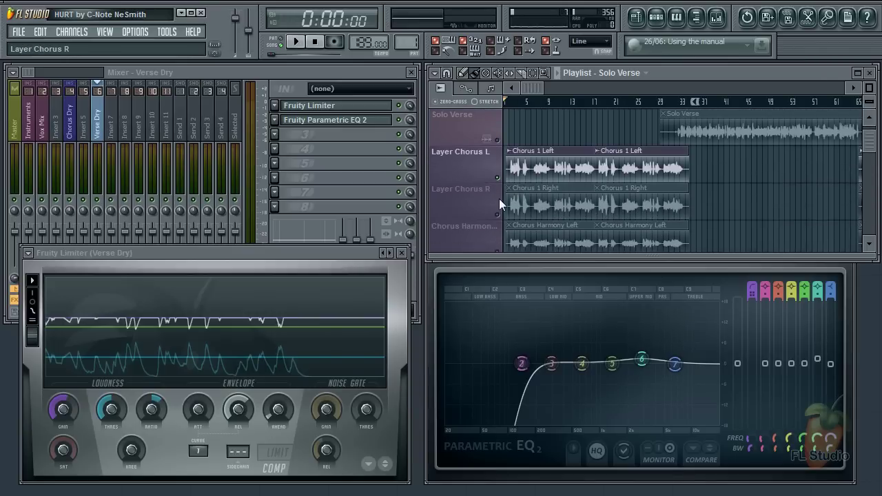
{"action": "scroll", "coordinate": [502, 196], "scroll_direction": "down", "scroll_amount": 1}
{"action": "left_click", "coordinate": [497, 178]}
{"action": "left_click", "coordinate": [498, 215]}
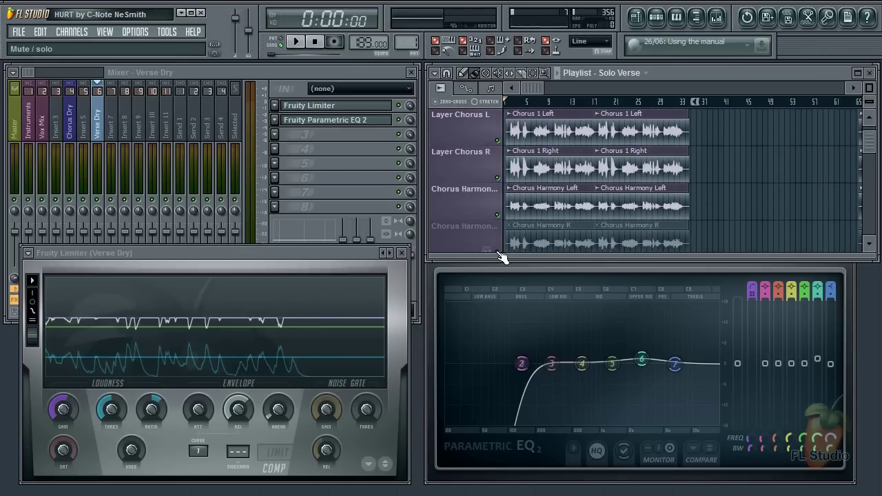
{"action": "left_click", "coordinate": [498, 251]}
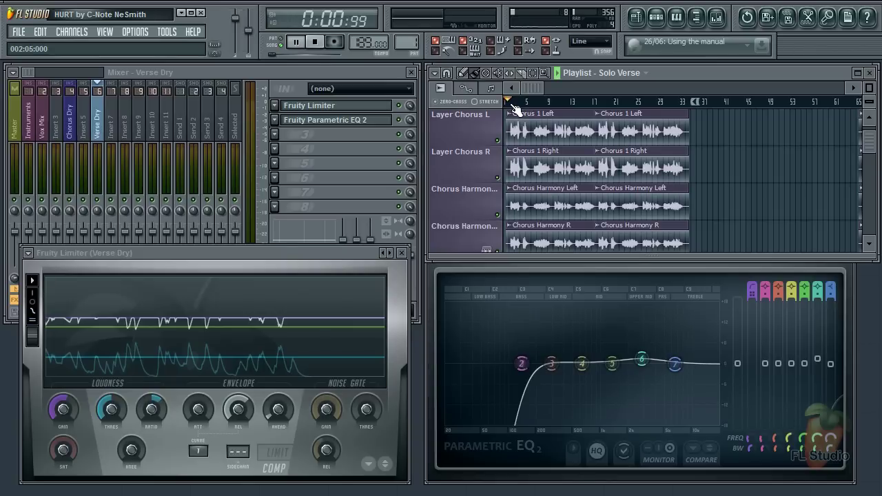
{"action": "left_click", "coordinate": [500, 153]}
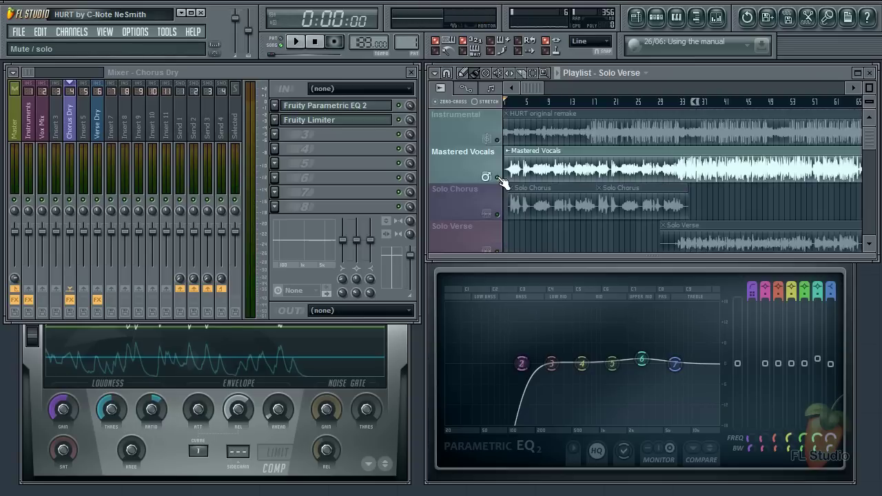
Step: Solo the Mastered Vocals track and listen to it briefly
{"action": "right_click", "coordinate": [499, 179]}
{"action": "key", "text": "space"}
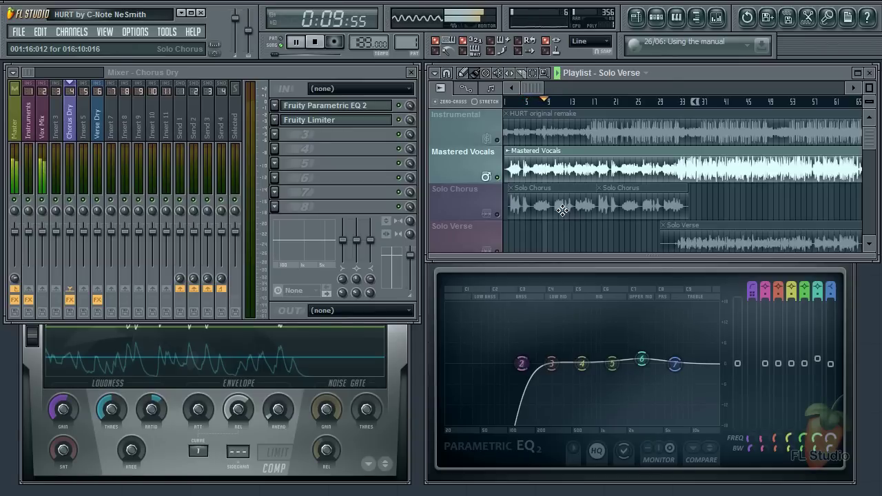
{"action": "key", "text": "space"}
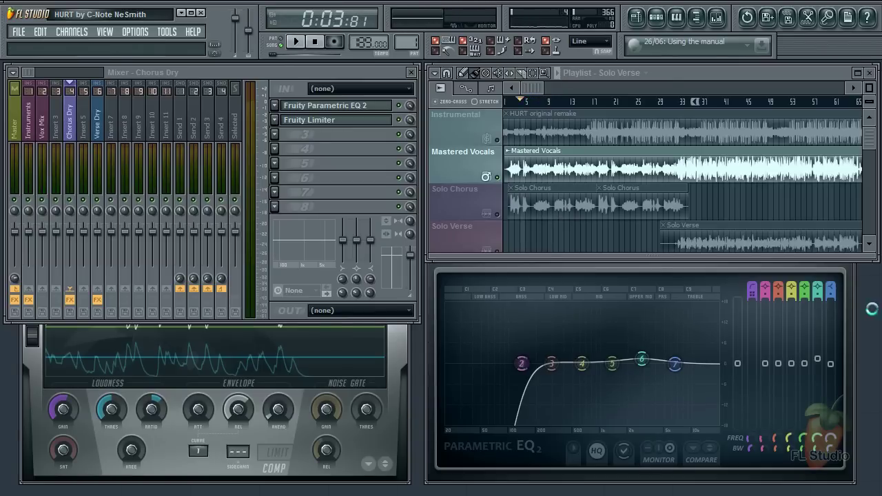
Step: Drag Fruity Delay 2 from the plugin list into Chorus Dry's slot 3, after the EQ and limiter
{"action": "key", "text": "F8"}
{"action": "left_click_drag", "start_coordinate": [876, 237], "coordinate": [338, 138]}
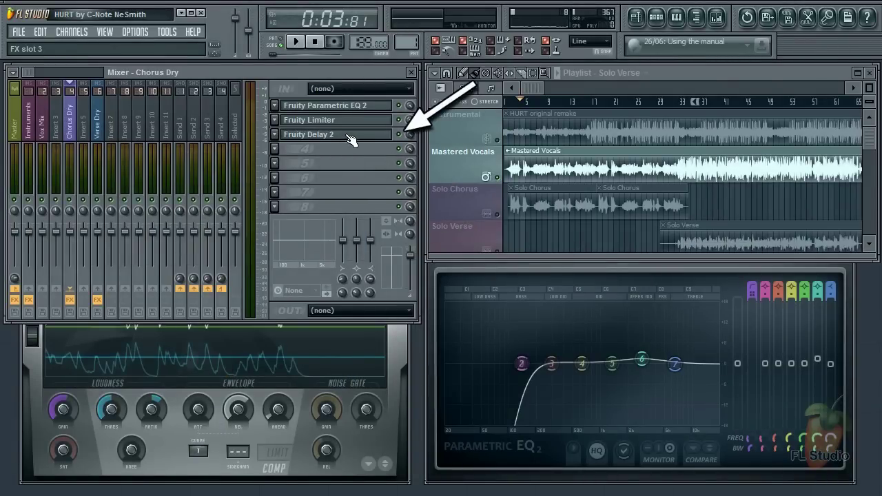
{"action": "right_click", "coordinate": [398, 134]}
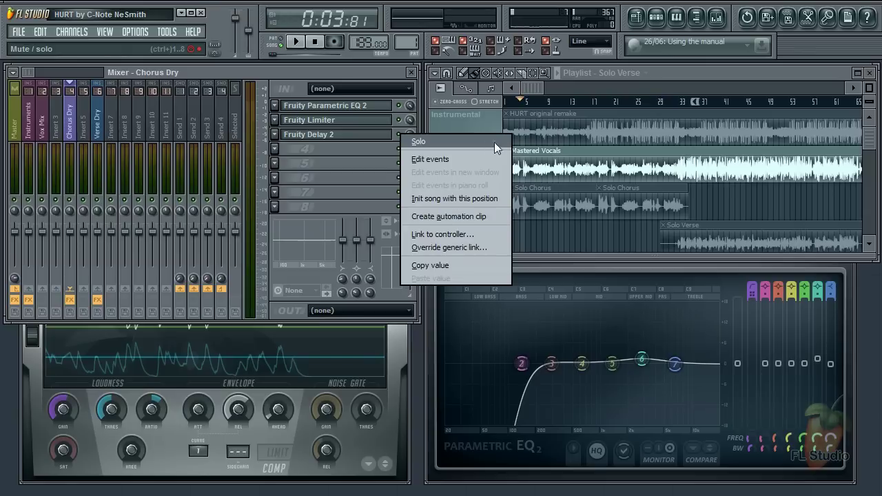
{"action": "left_click", "coordinate": [350, 71]}
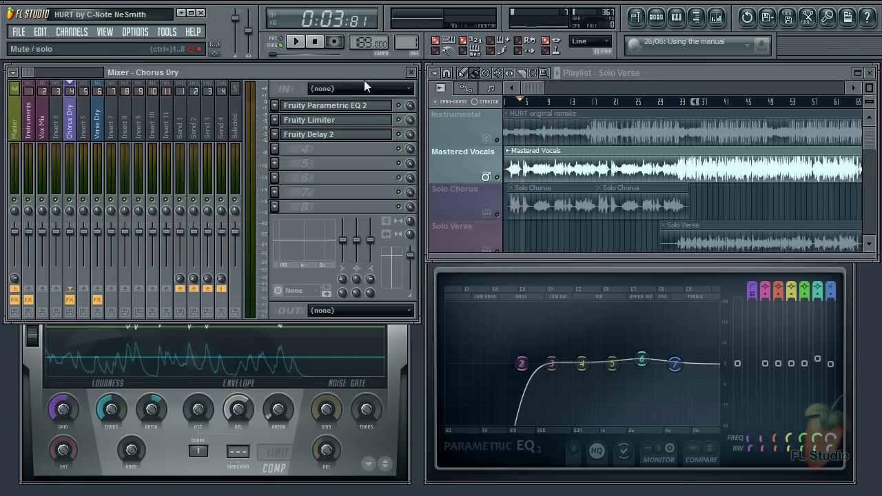
Step: Select the Mastered Vocals clip and briefly play the song from the start
{"action": "left_click", "coordinate": [526, 159]}
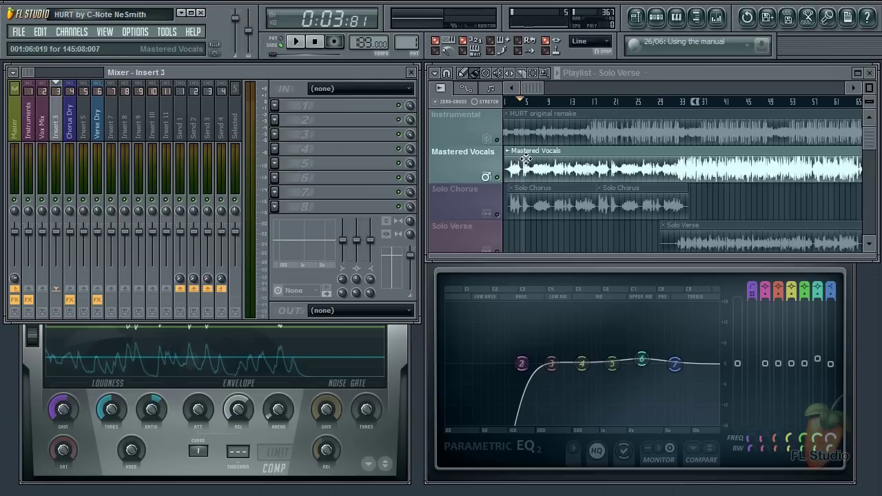
{"action": "left_click", "coordinate": [535, 246]}
{"action": "key", "text": "space"}
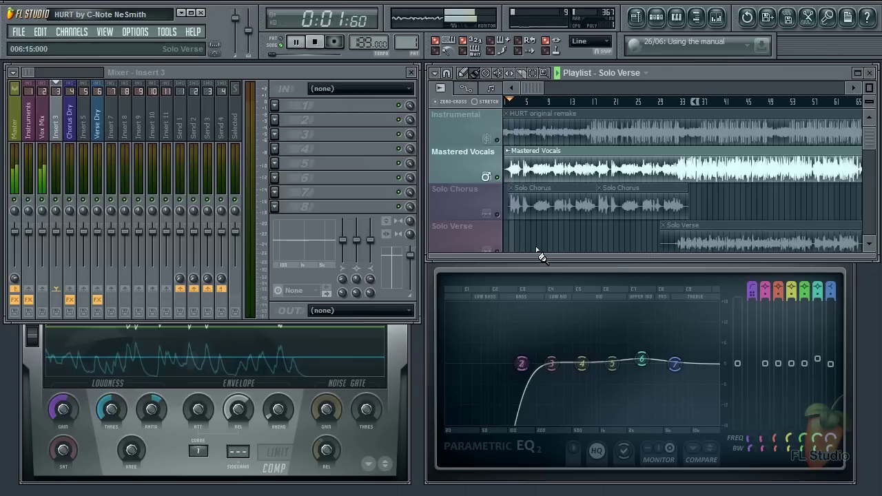
{"action": "key", "text": "space"}
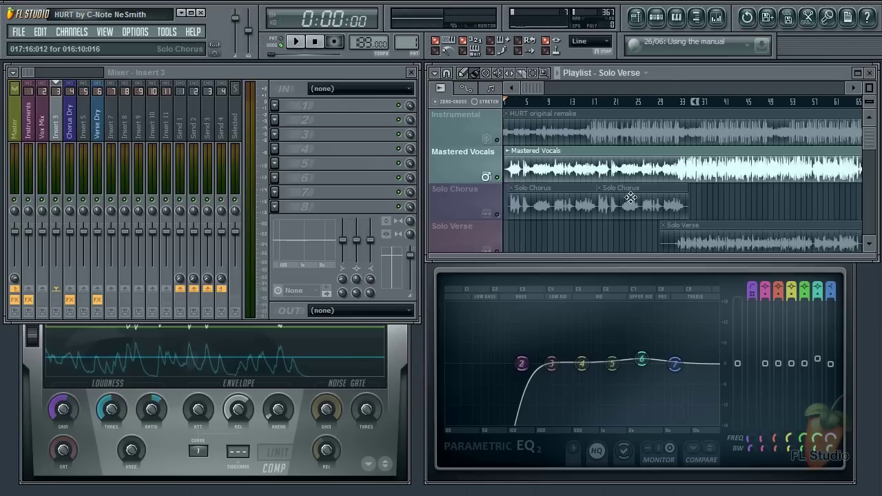
Step: Load the Solo Chorus sample Chorus1_Right into Edison and reposition the editor window
{"action": "left_click", "coordinate": [487, 213]}
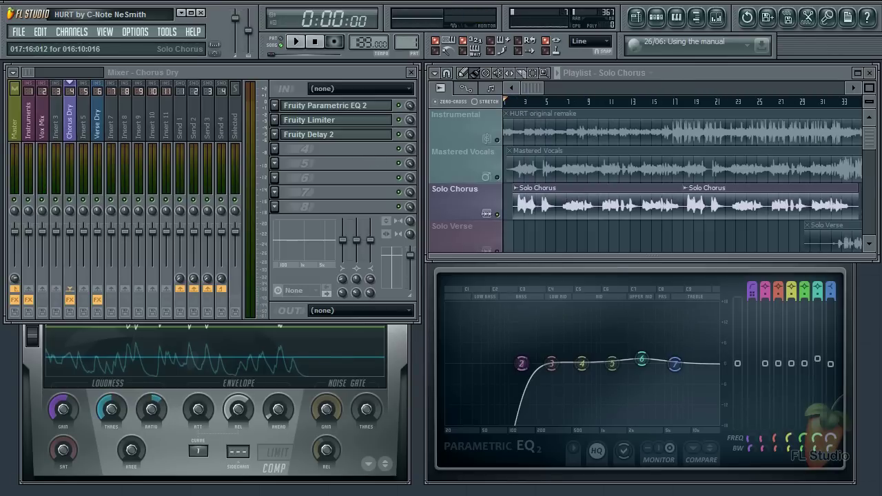
{"action": "double_click", "coordinate": [538, 203]}
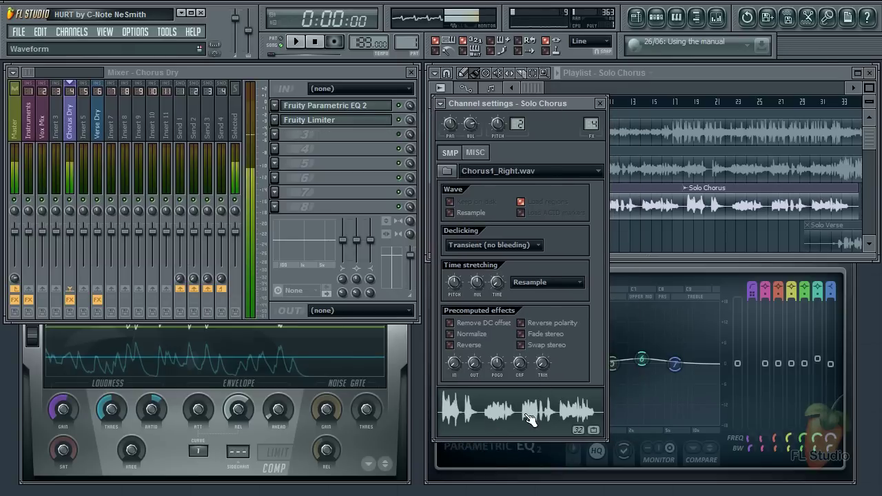
{"action": "key", "text": "space"}
{"action": "right_click", "coordinate": [498, 412]}
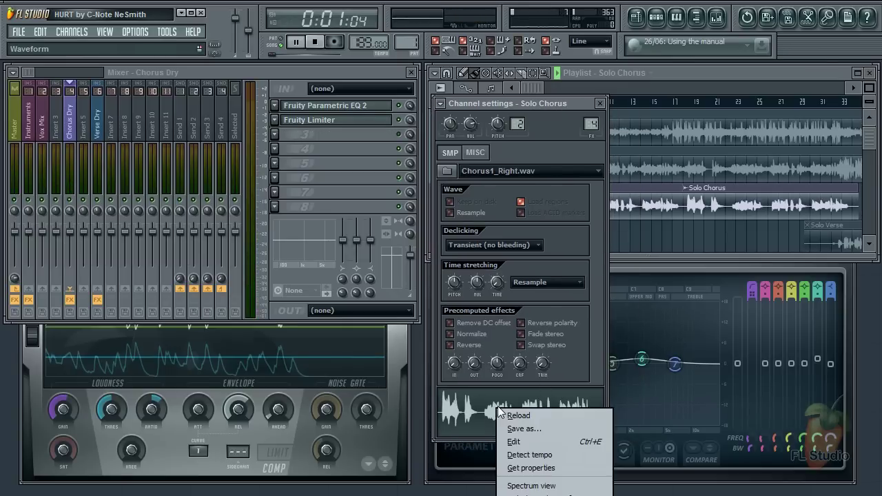
{"action": "left_click", "coordinate": [528, 443]}
{"action": "left_click_drag", "start_coordinate": [519, 148], "coordinate": [720, 85]}
Step: Stop playback and load a second Edison and Fruity Reeverb 2 onto the Master insert
{"action": "key", "text": "space"}
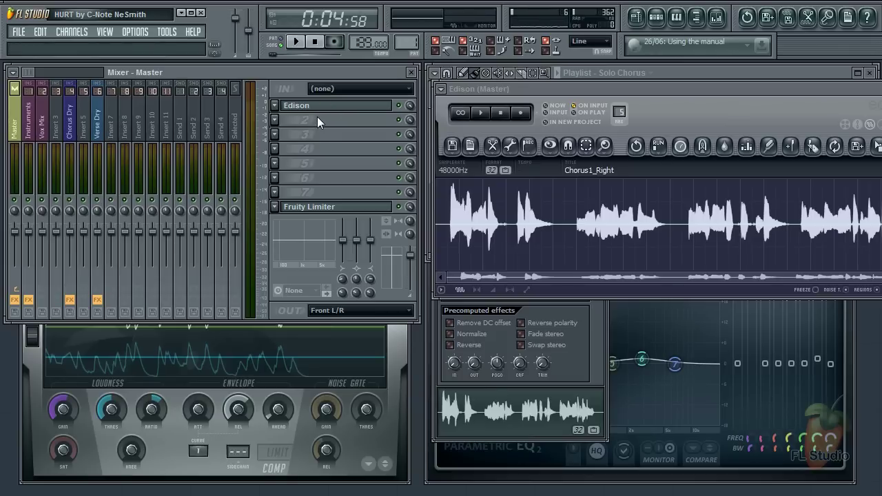
{"action": "key", "text": "ctrl+e"}
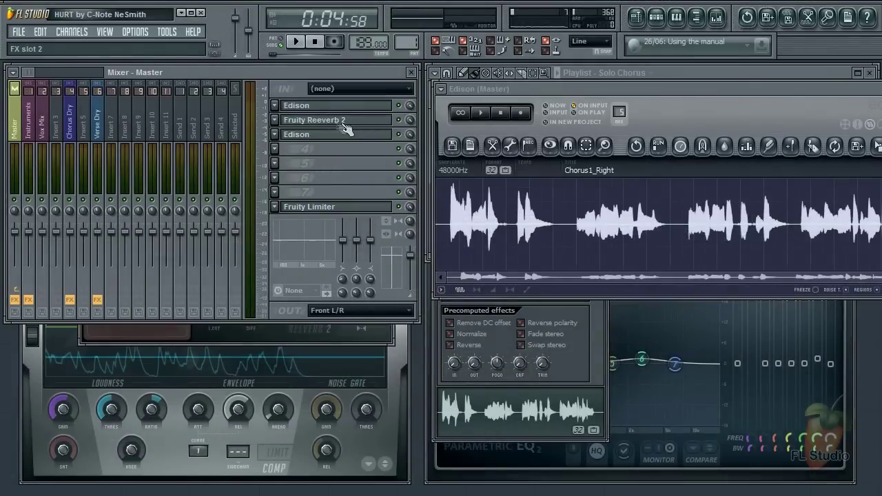
{"action": "left_click", "coordinate": [338, 120]}
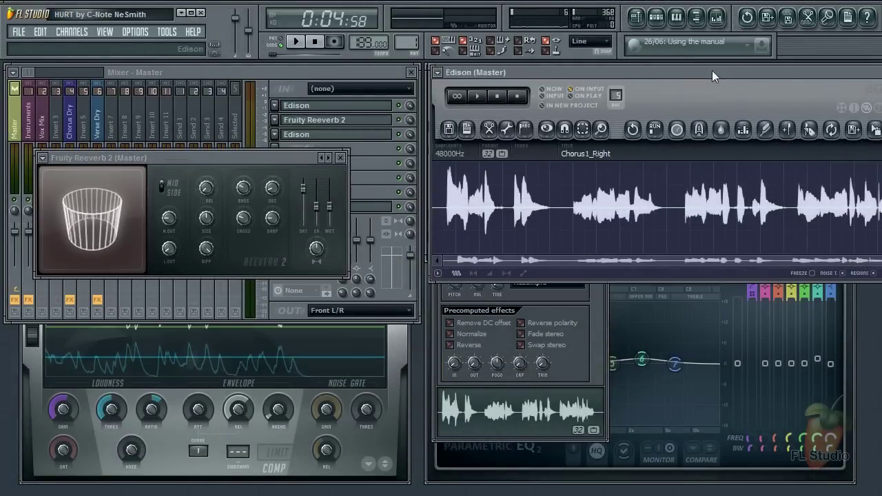
{"action": "left_click", "coordinate": [337, 134]}
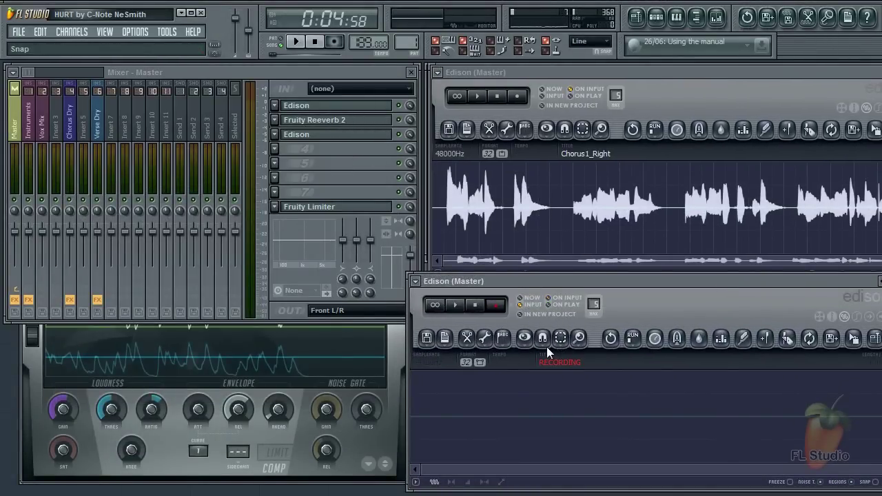
Step: Select the chorus's opening phrase, declick its end, and play it into the recording Edison
{"action": "left_click_drag", "start_coordinate": [509, 206], "coordinate": [437, 206]}
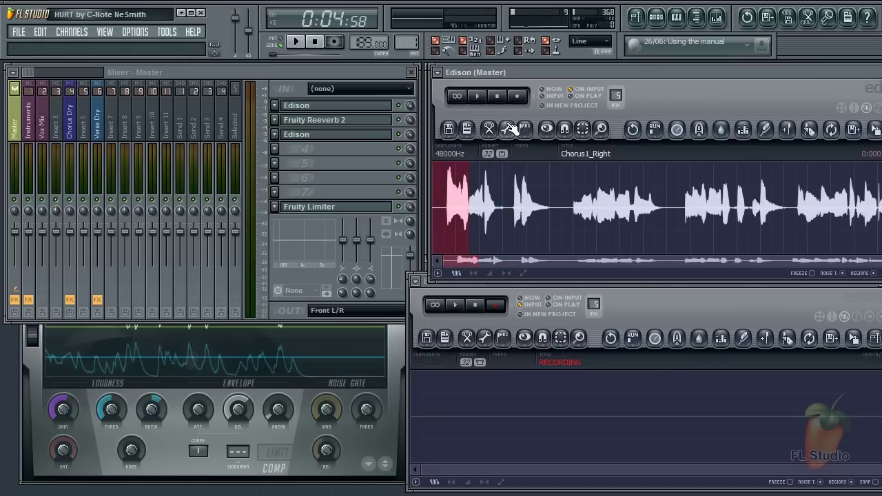
{"action": "left_click", "coordinate": [507, 129]}
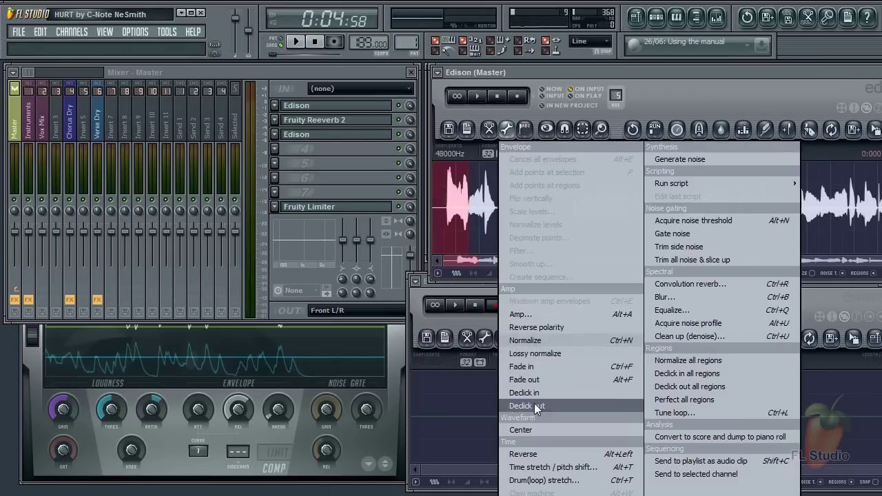
{"action": "left_click", "coordinate": [534, 456]}
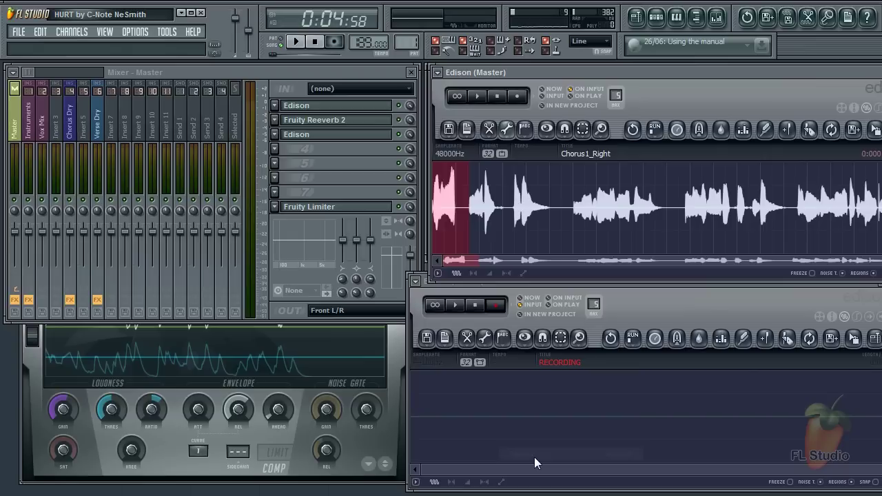
{"action": "left_click", "coordinate": [481, 97]}
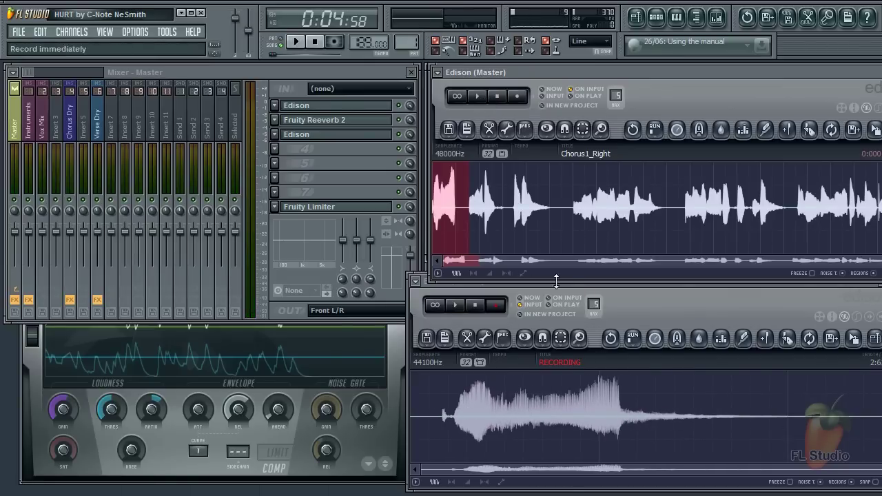
{"action": "left_click_drag", "start_coordinate": [616, 283], "coordinate": [632, 75]}
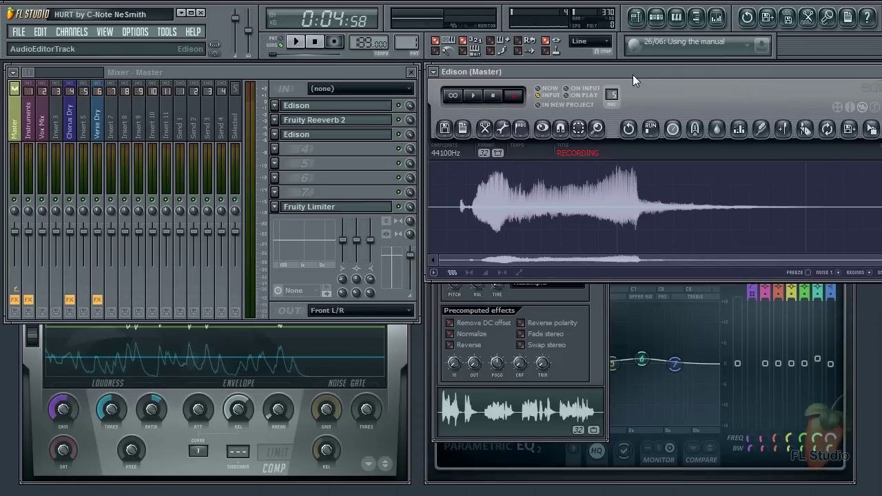
Step: Reverse the entire recorded reverb take, preview the swell, and close both Edison windows
{"action": "key", "text": "ctrl+a"}
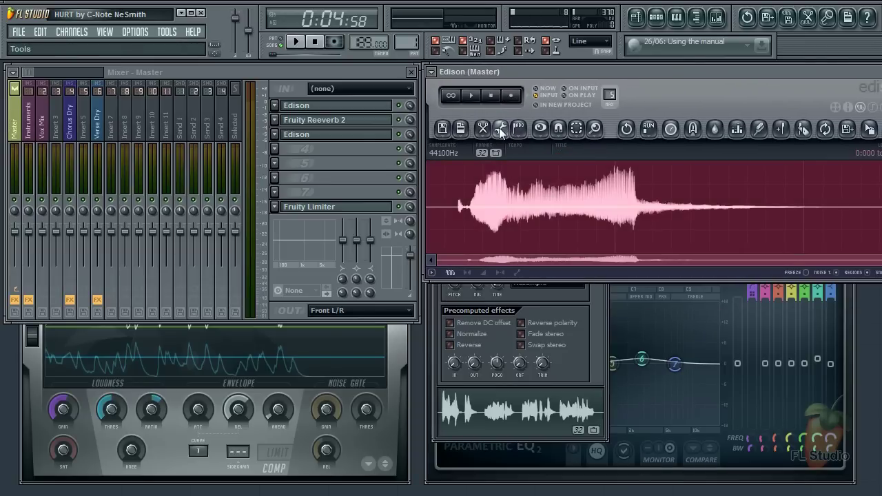
{"action": "left_click", "coordinate": [499, 129]}
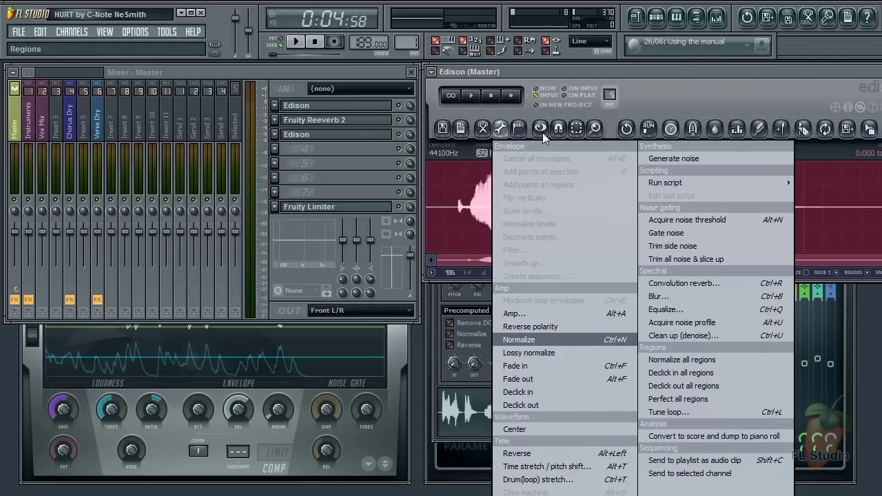
{"action": "left_click", "coordinate": [528, 455]}
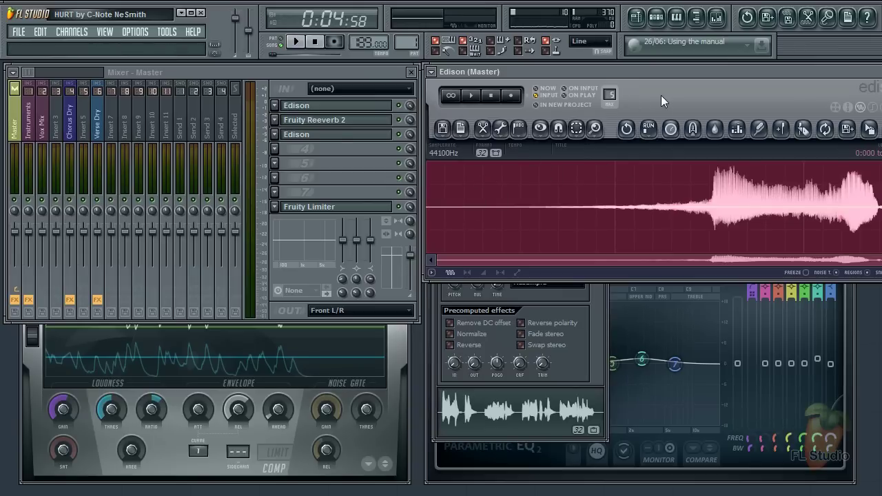
{"action": "key", "text": "space"}
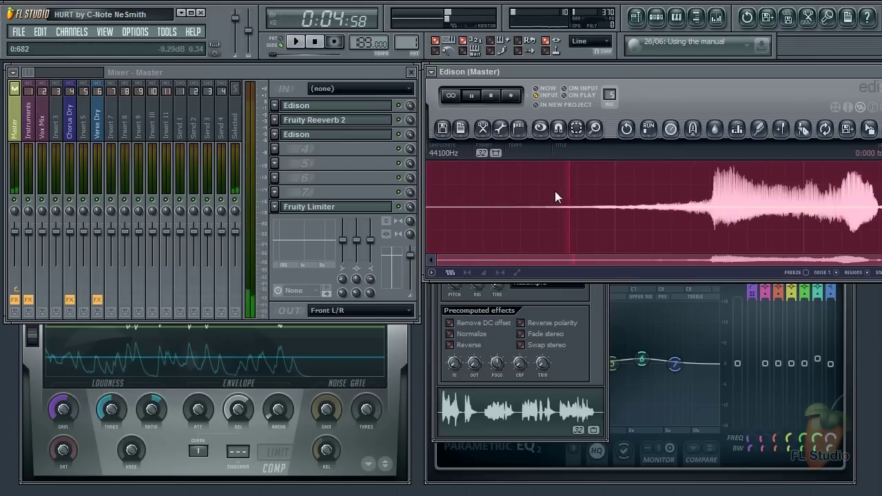
{"action": "key", "text": "space"}
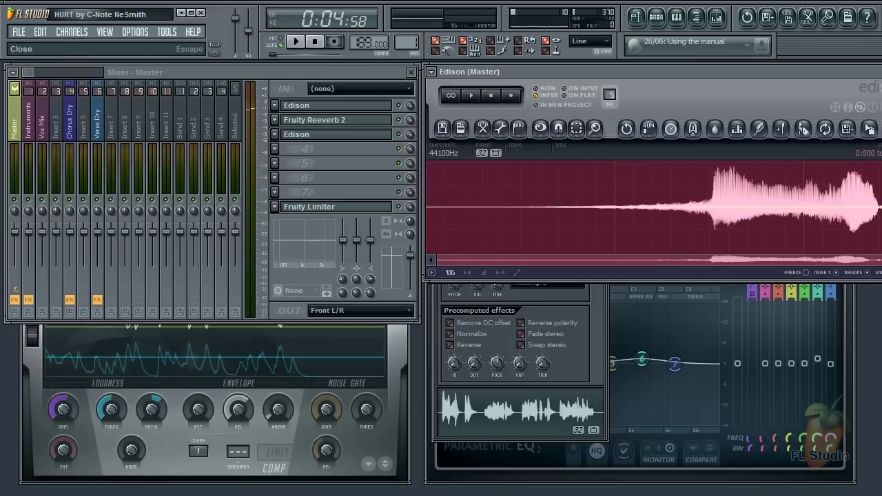
{"action": "left_click", "coordinate": [847, 128]}
{"action": "left_click", "coordinate": [875, 72]}
Step: Close the Solo Chorus channel settings, mute Solo Chorus during playback, and unmute the Instrumental track
{"action": "left_click", "coordinate": [599, 103]}
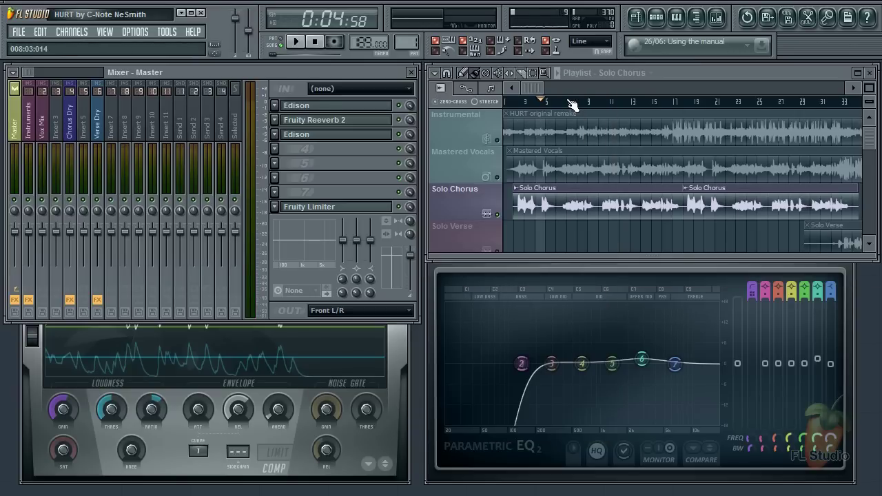
{"action": "key", "text": "space"}
{"action": "left_click", "coordinate": [497, 214]}
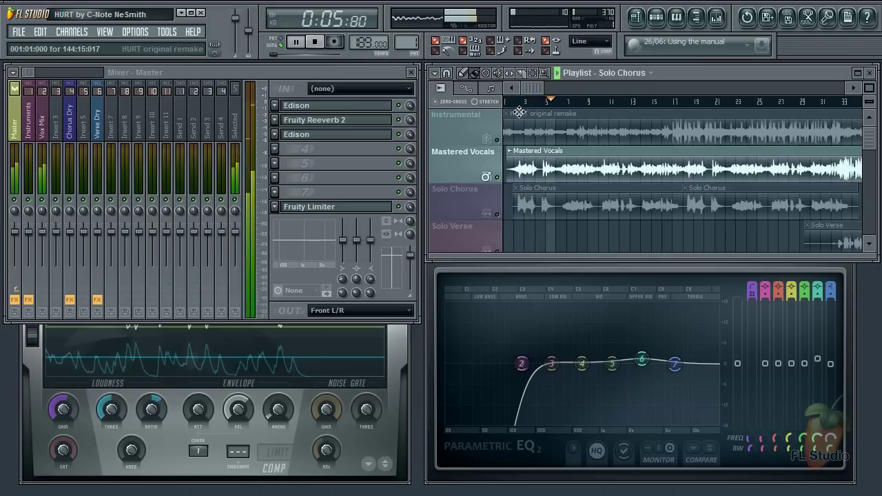
{"action": "key", "text": "space"}
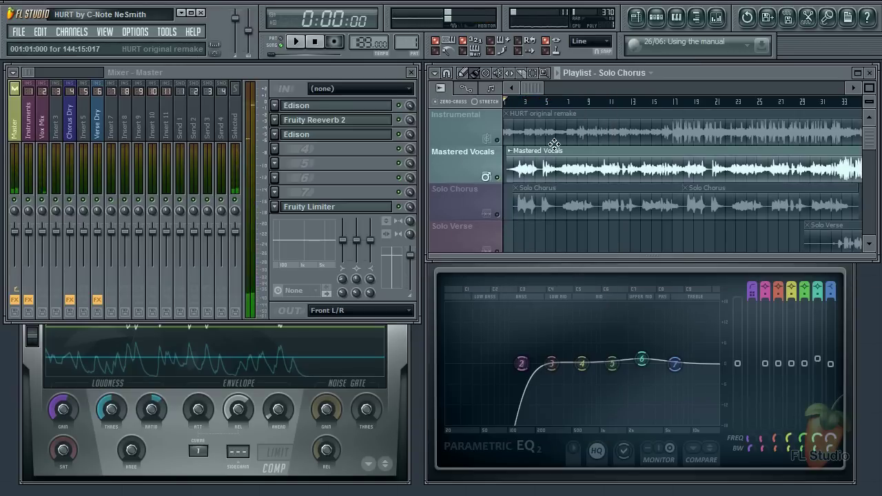
{"action": "left_click", "coordinate": [497, 140]}
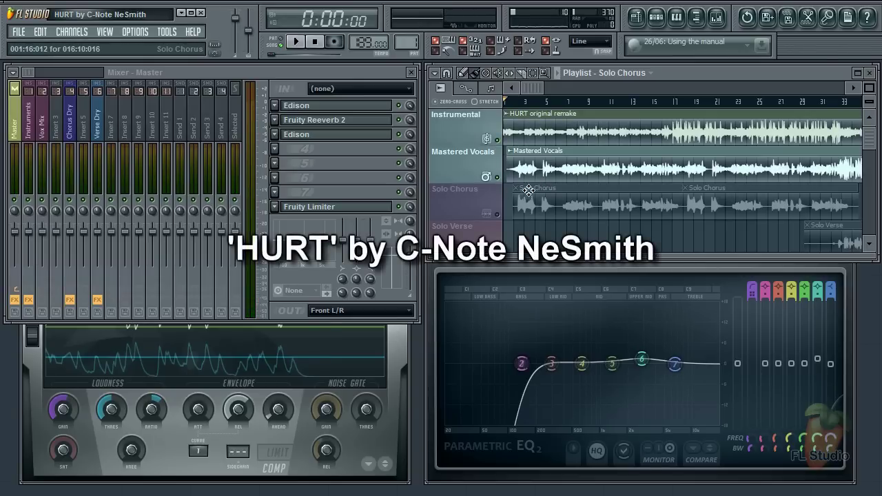